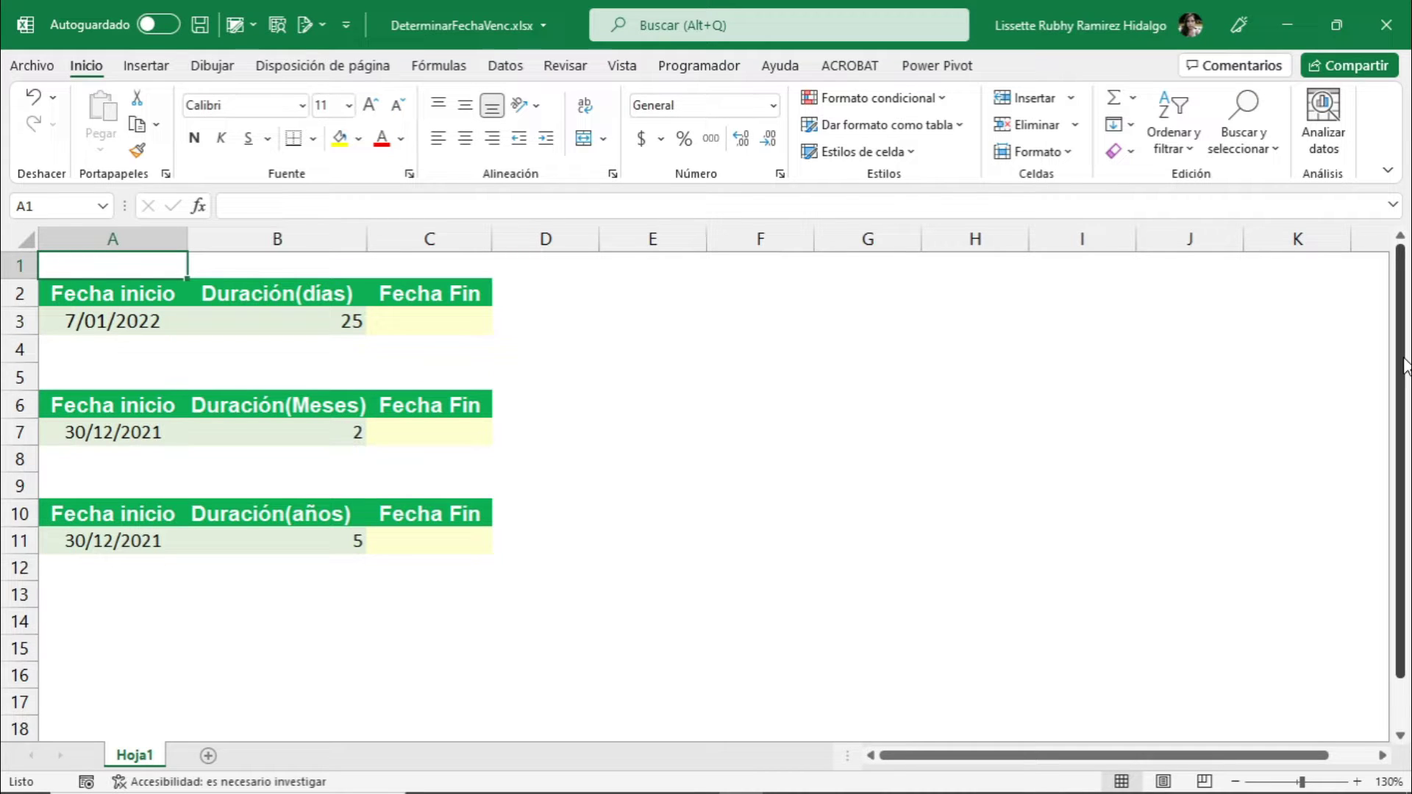
Review the Fecha inicio and Duración(días) columns and select the empty Fecha Fin cell C3.
click(118, 300)
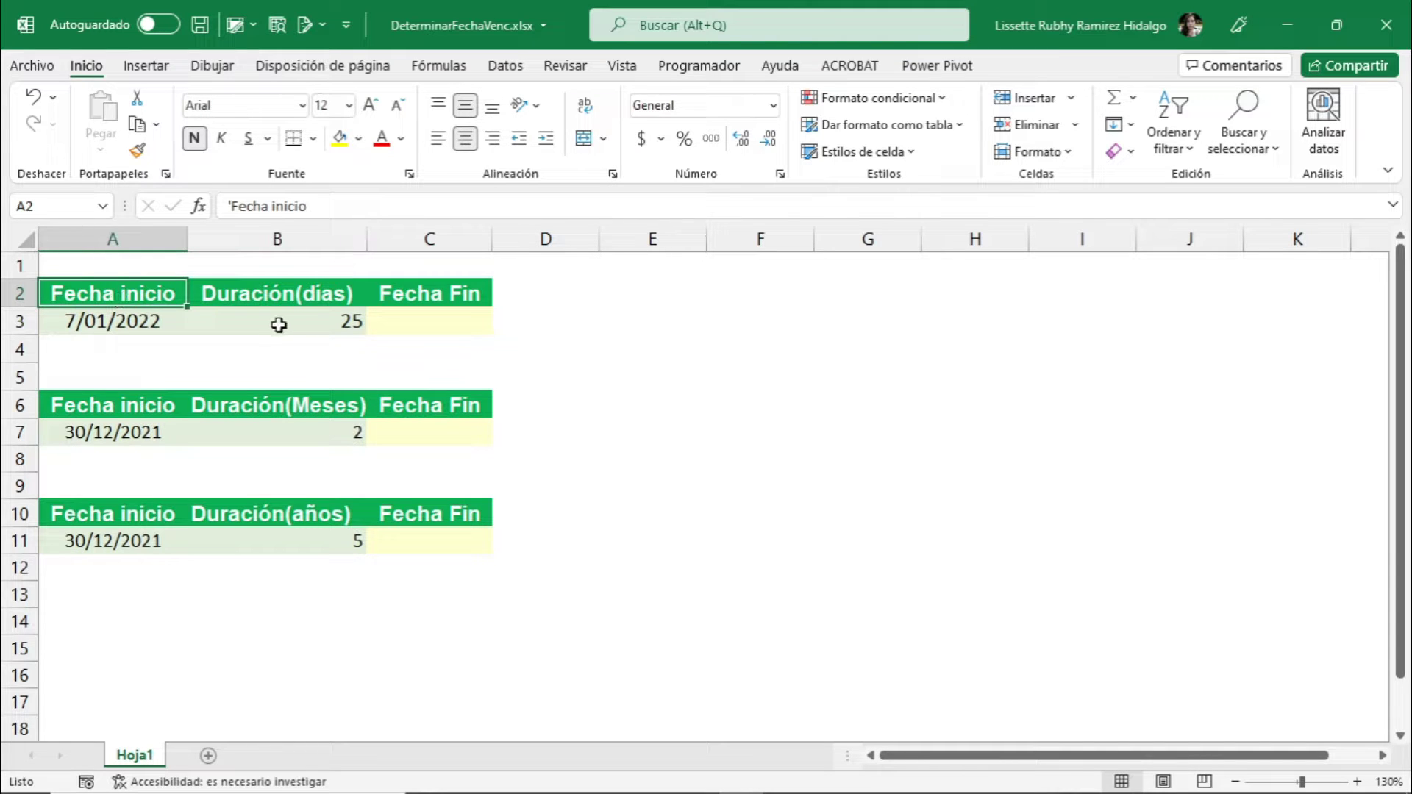
click(276, 302)
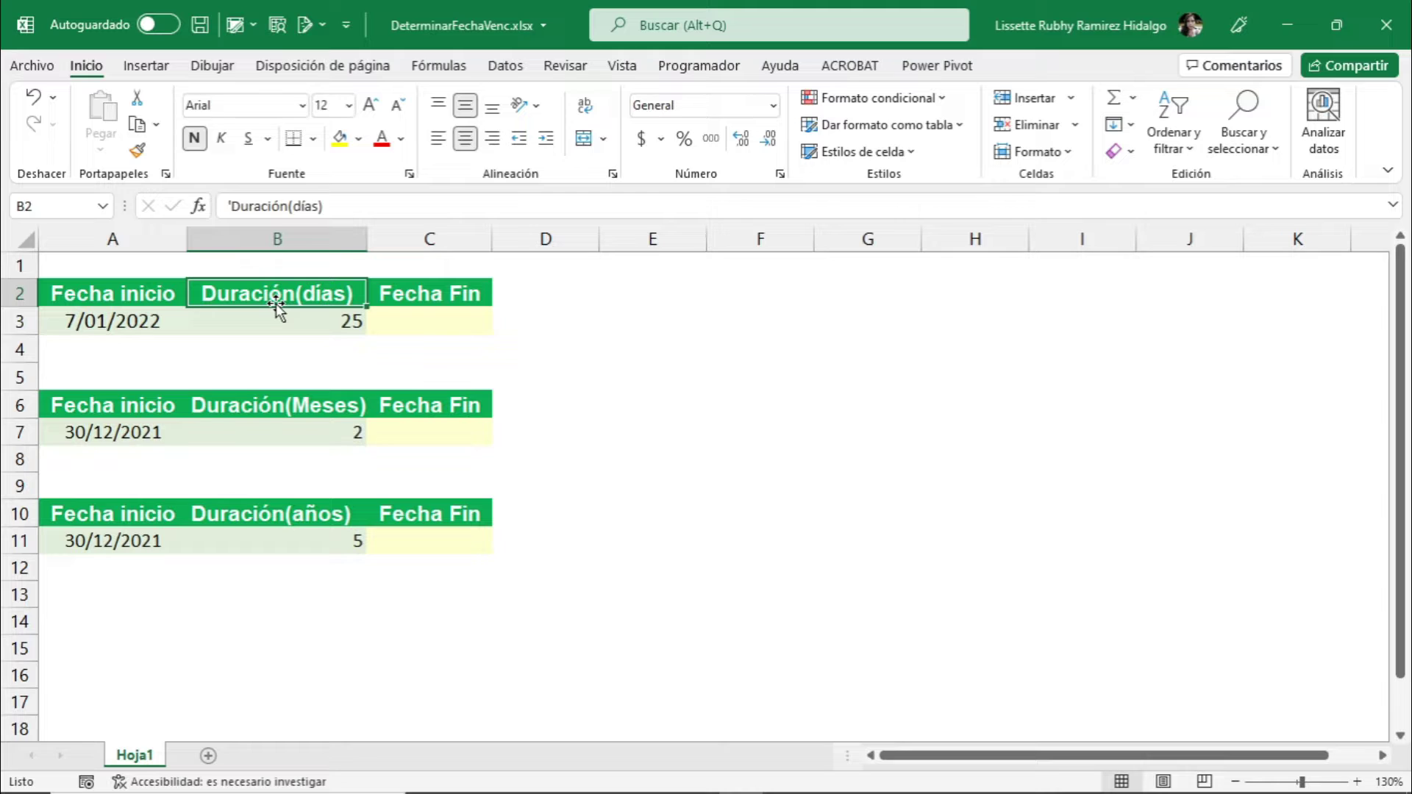
click(433, 242)
click(426, 322)
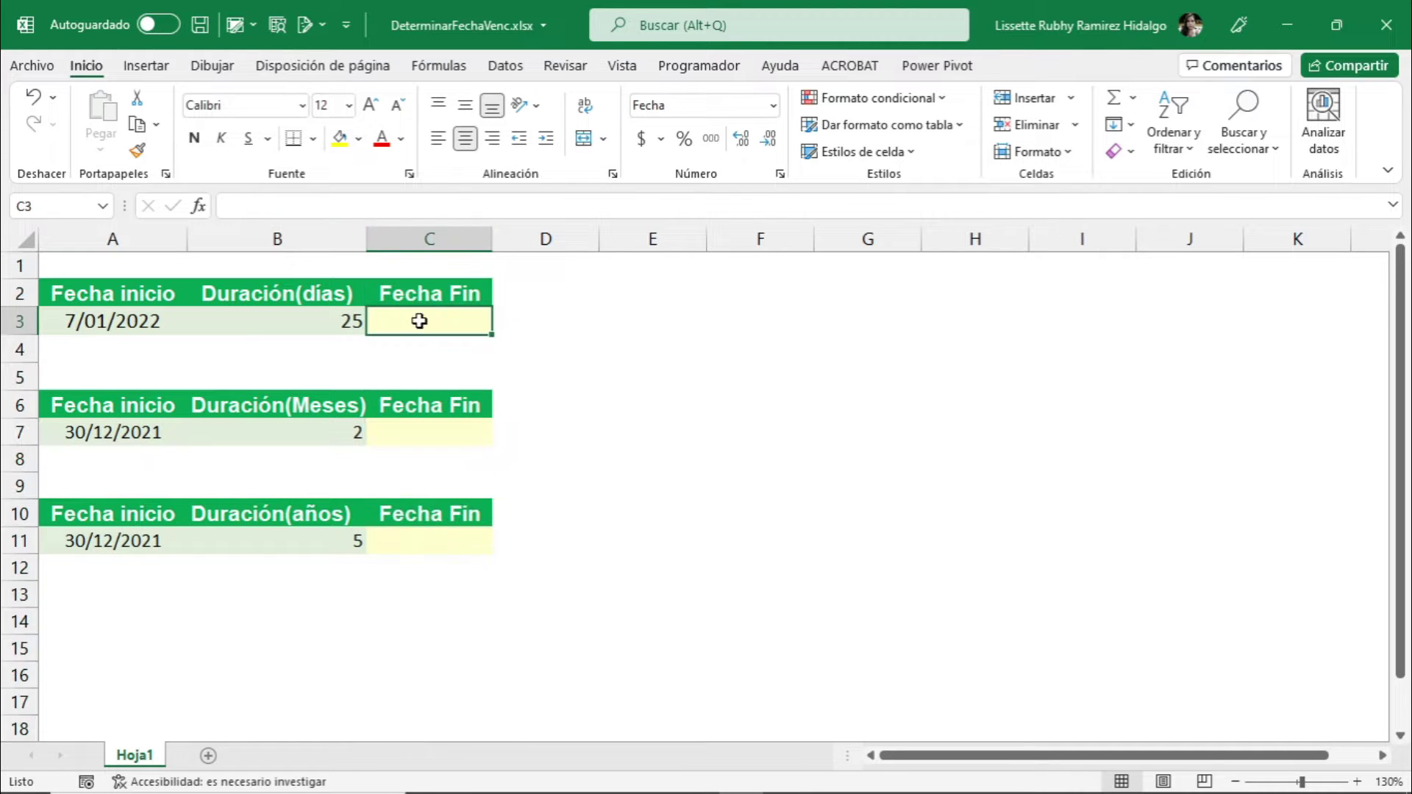
click(235, 300)
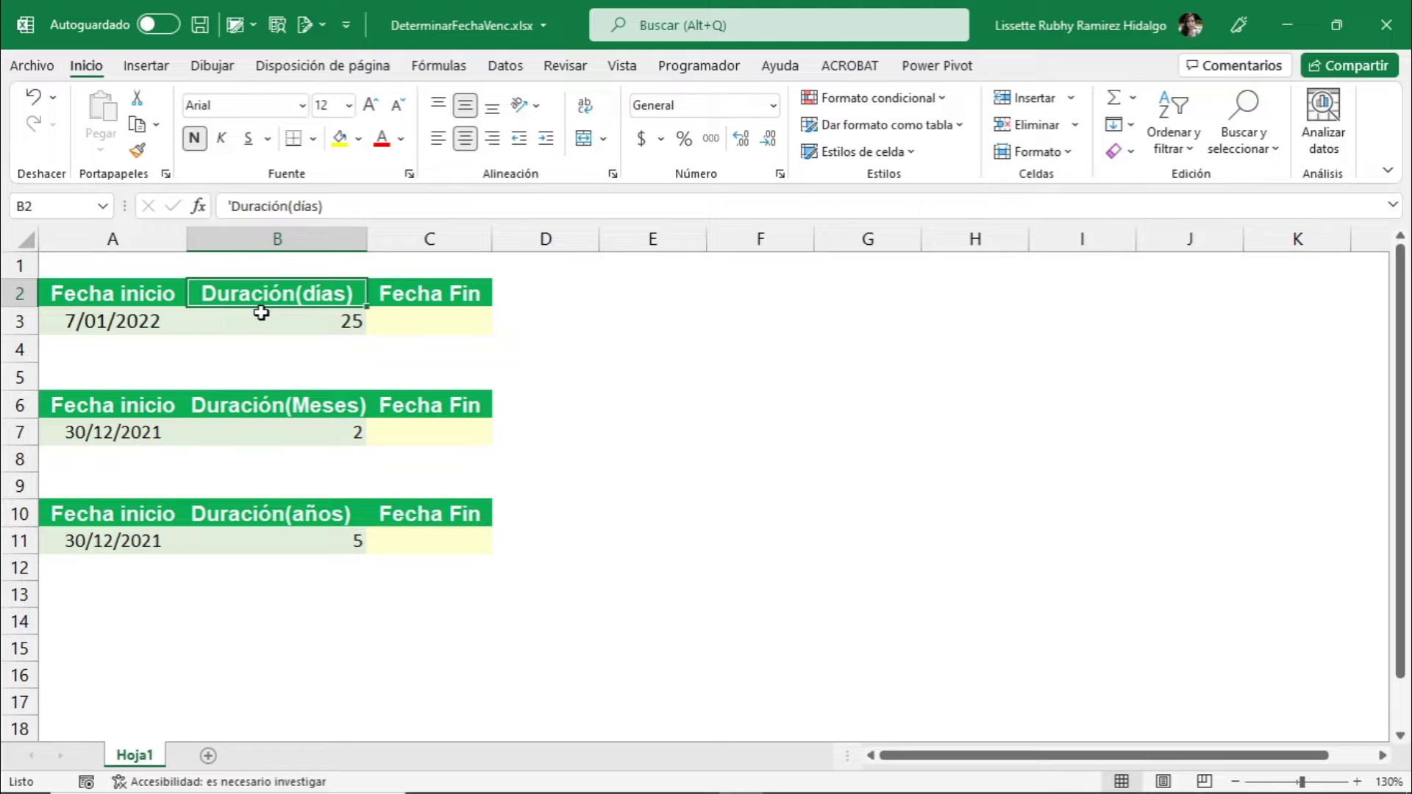
click(435, 317)
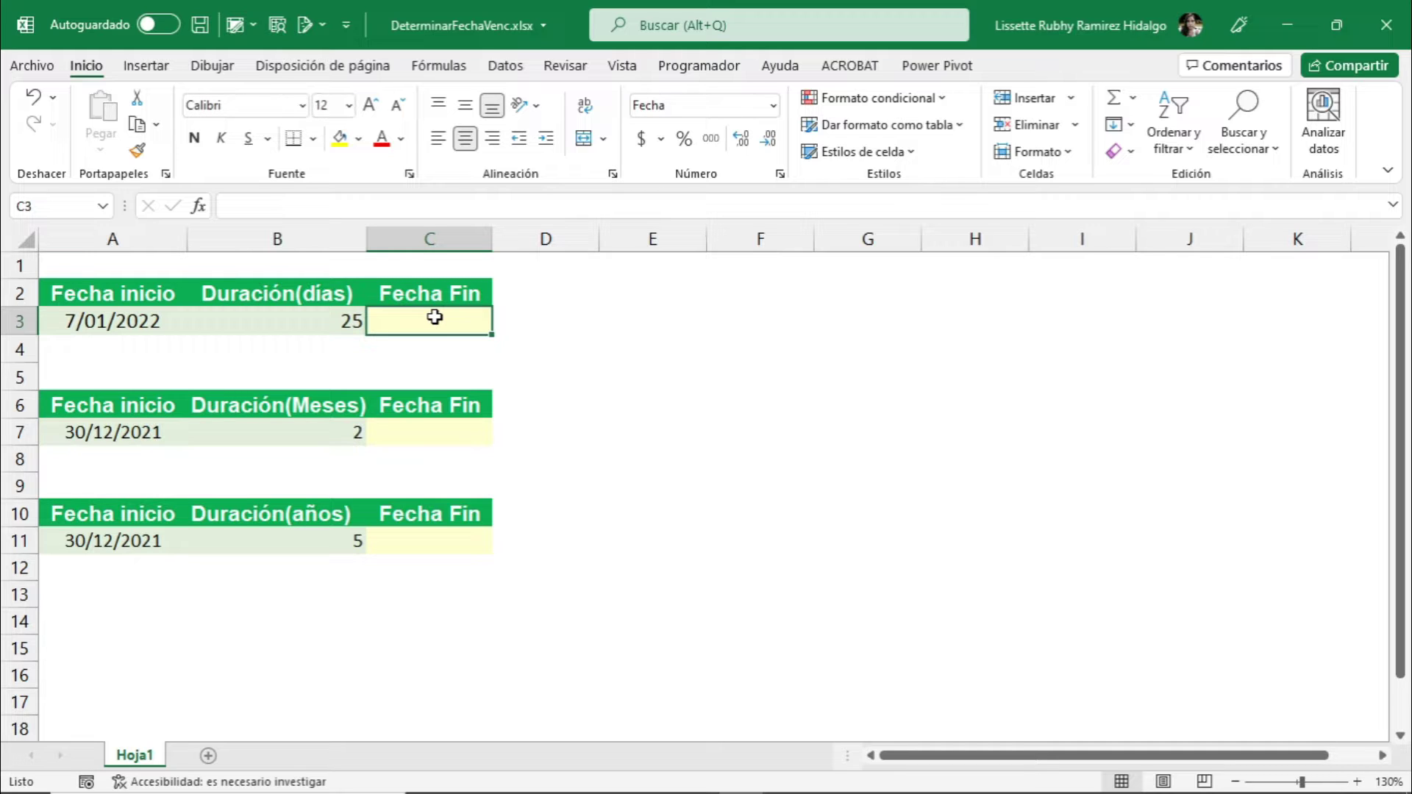
Enter =A3+B3 in C3 so the end date shows 1/02/2022.
text(=)
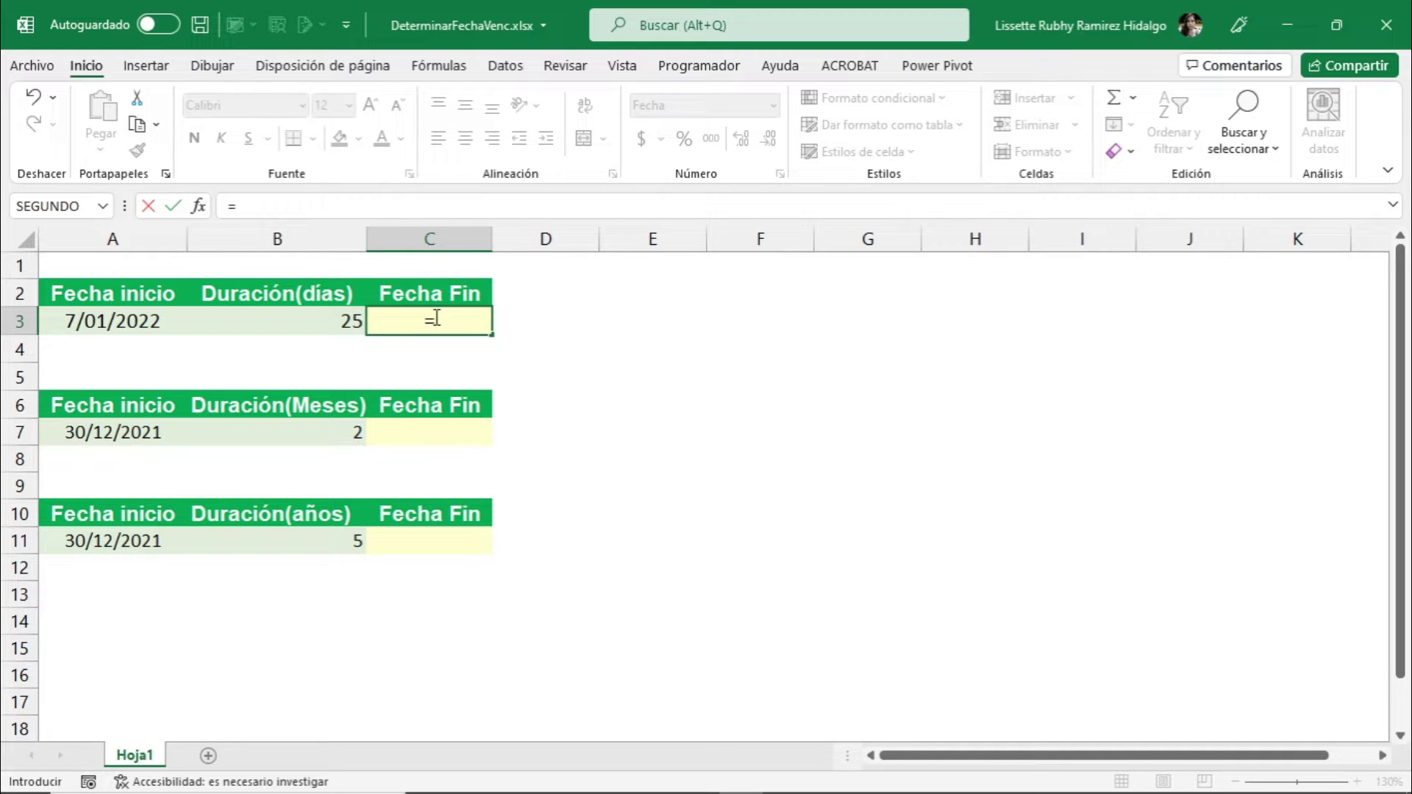
click(139, 322)
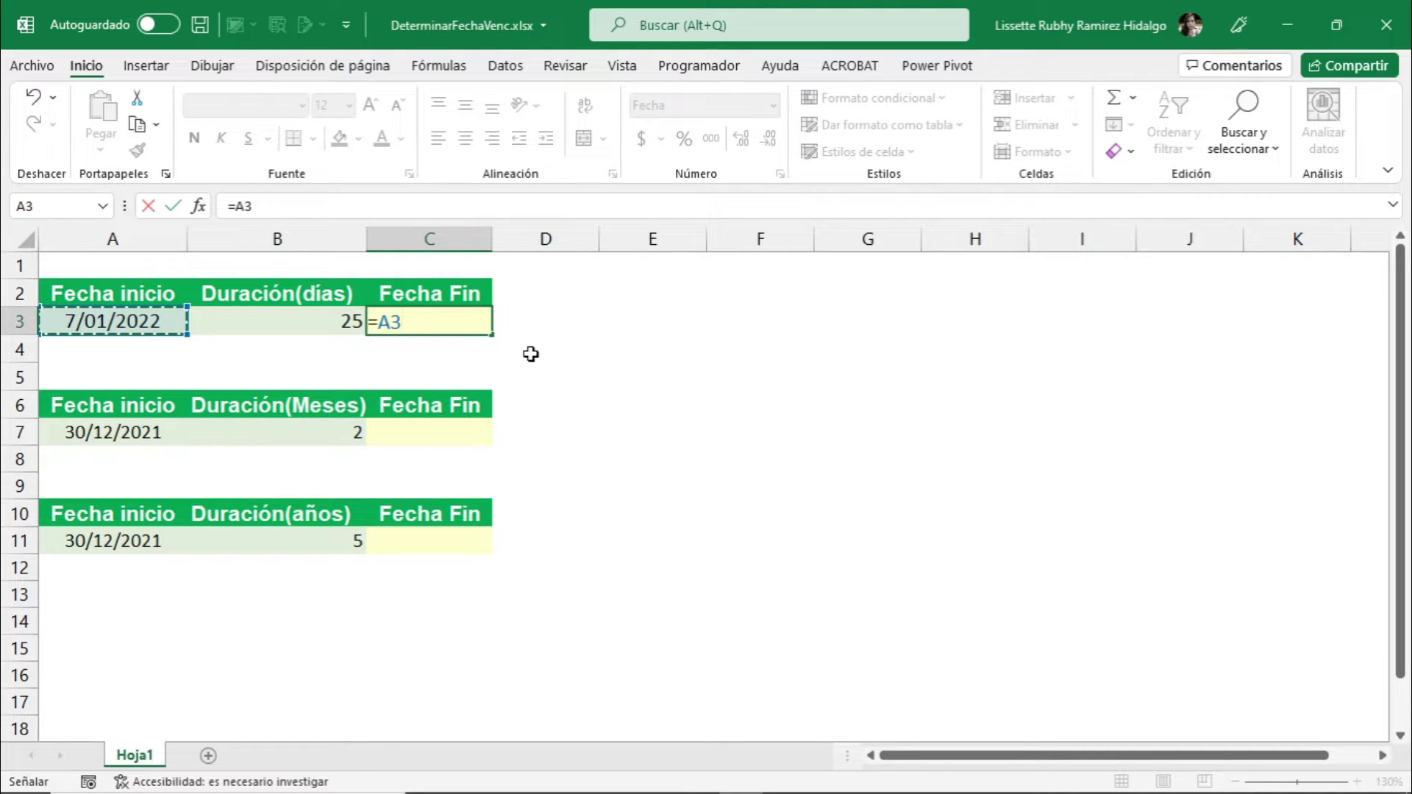
text(+)
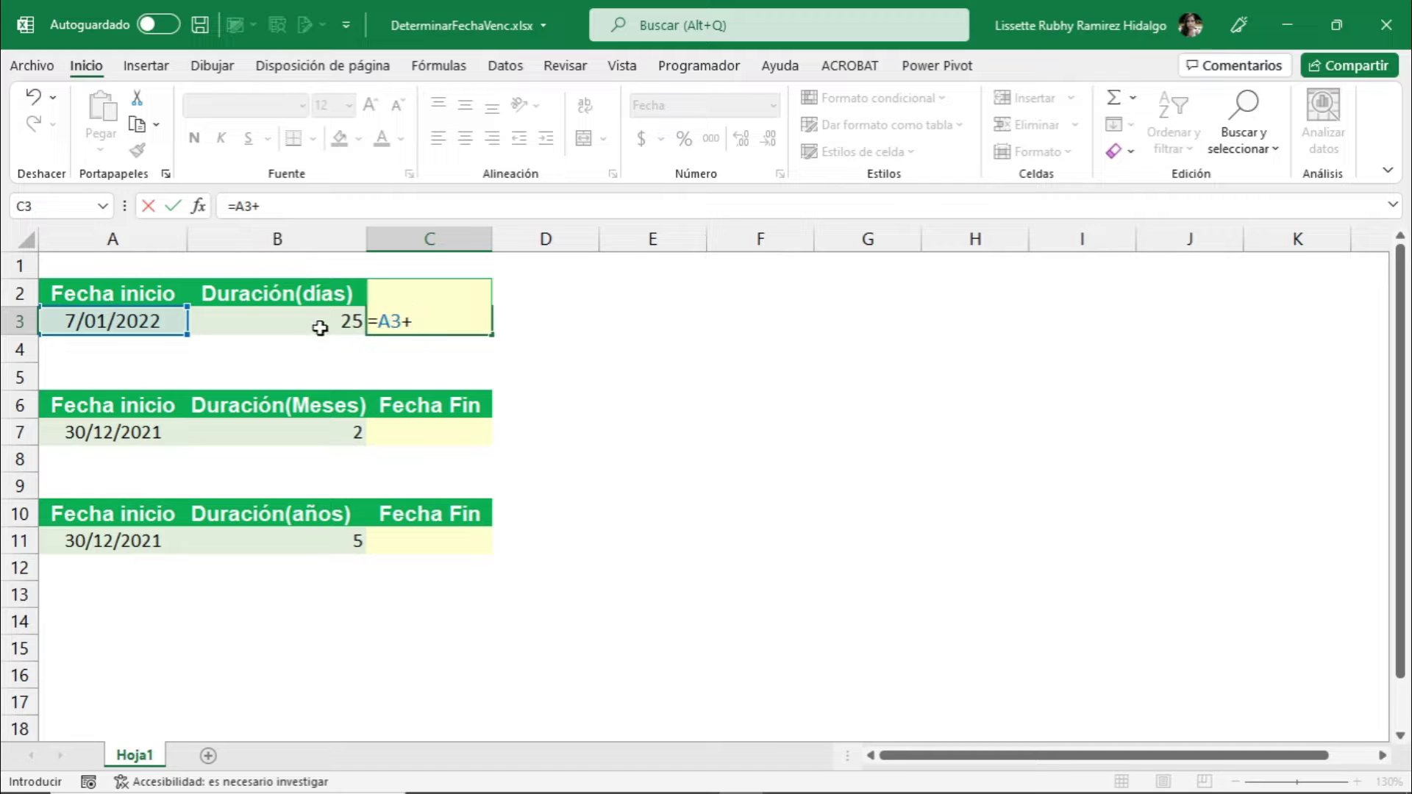
click(322, 323)
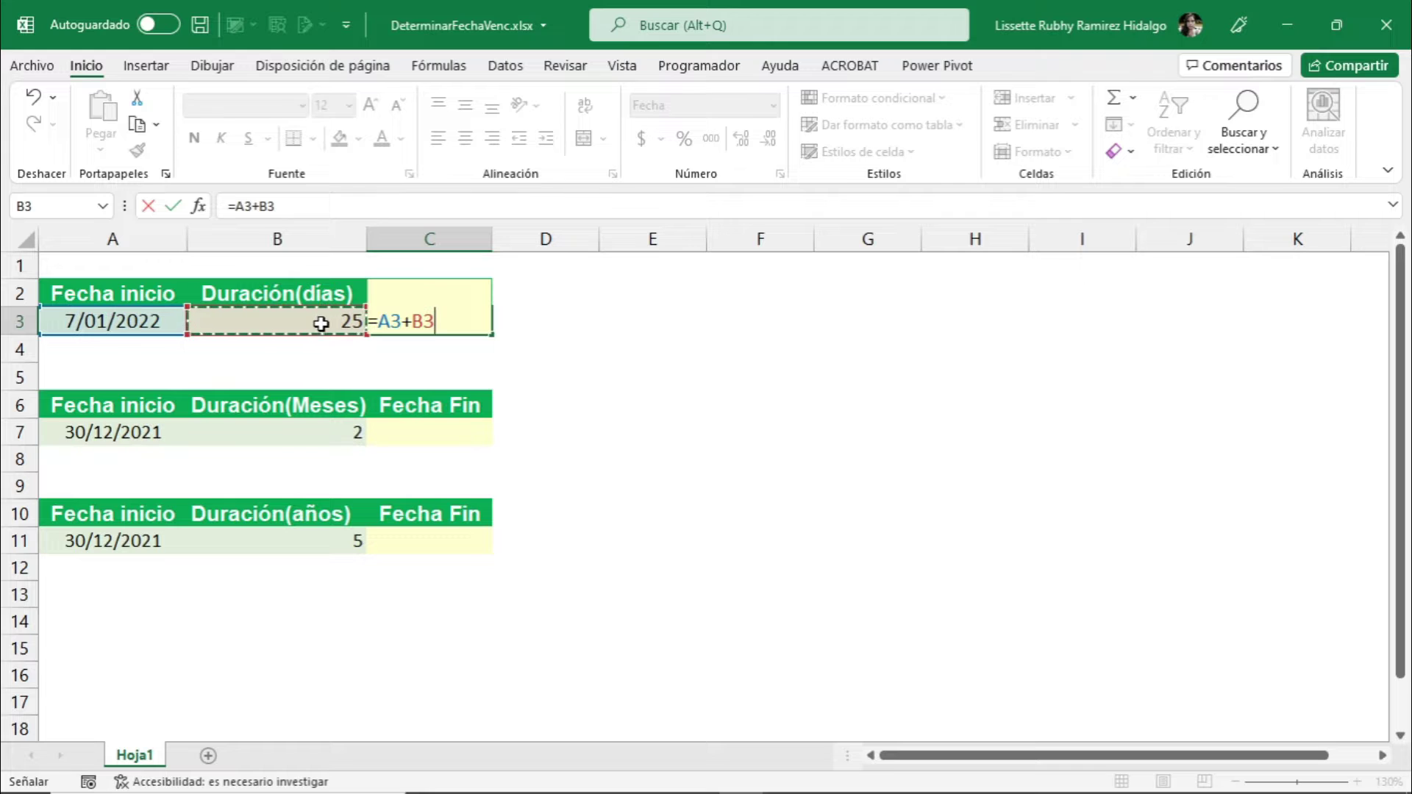
click(178, 208)
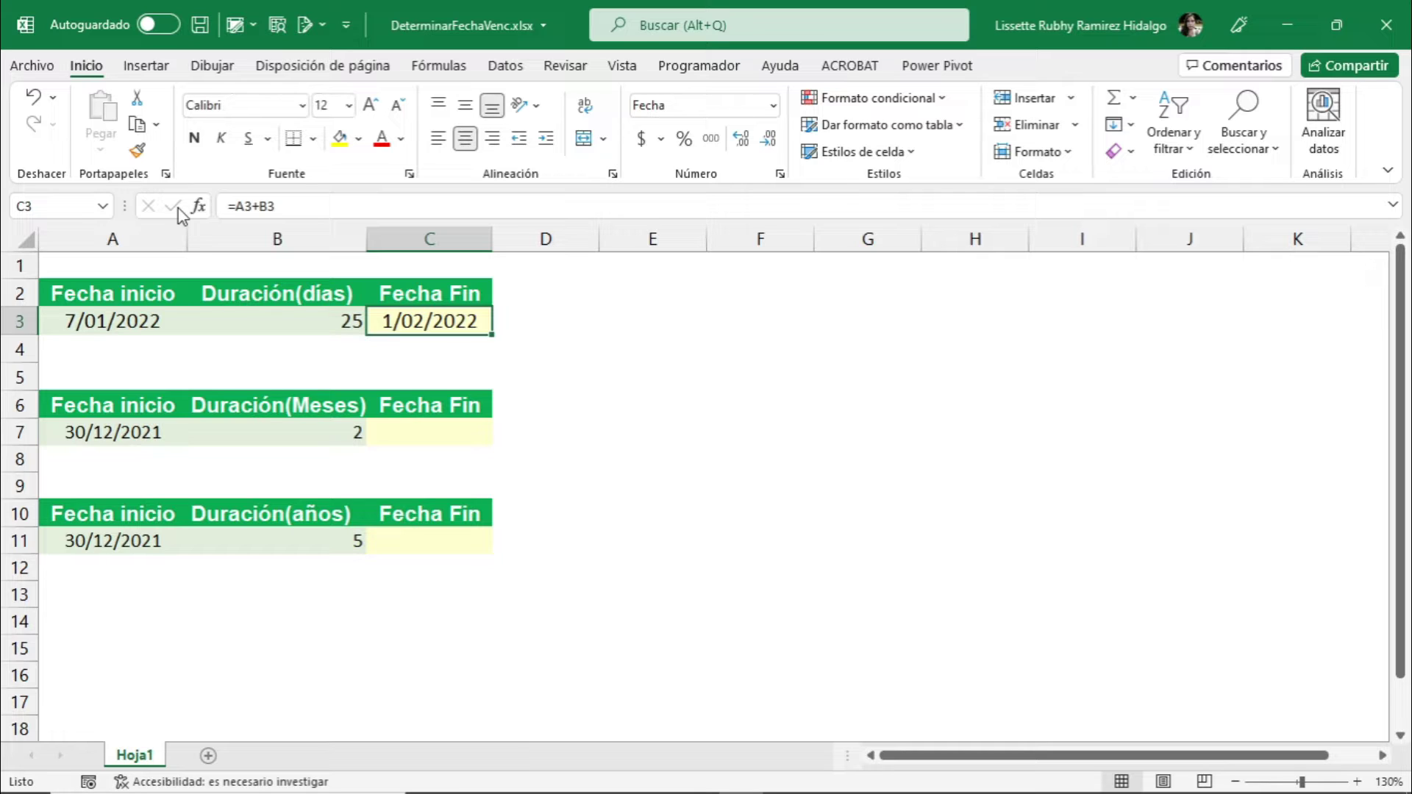
click(311, 406)
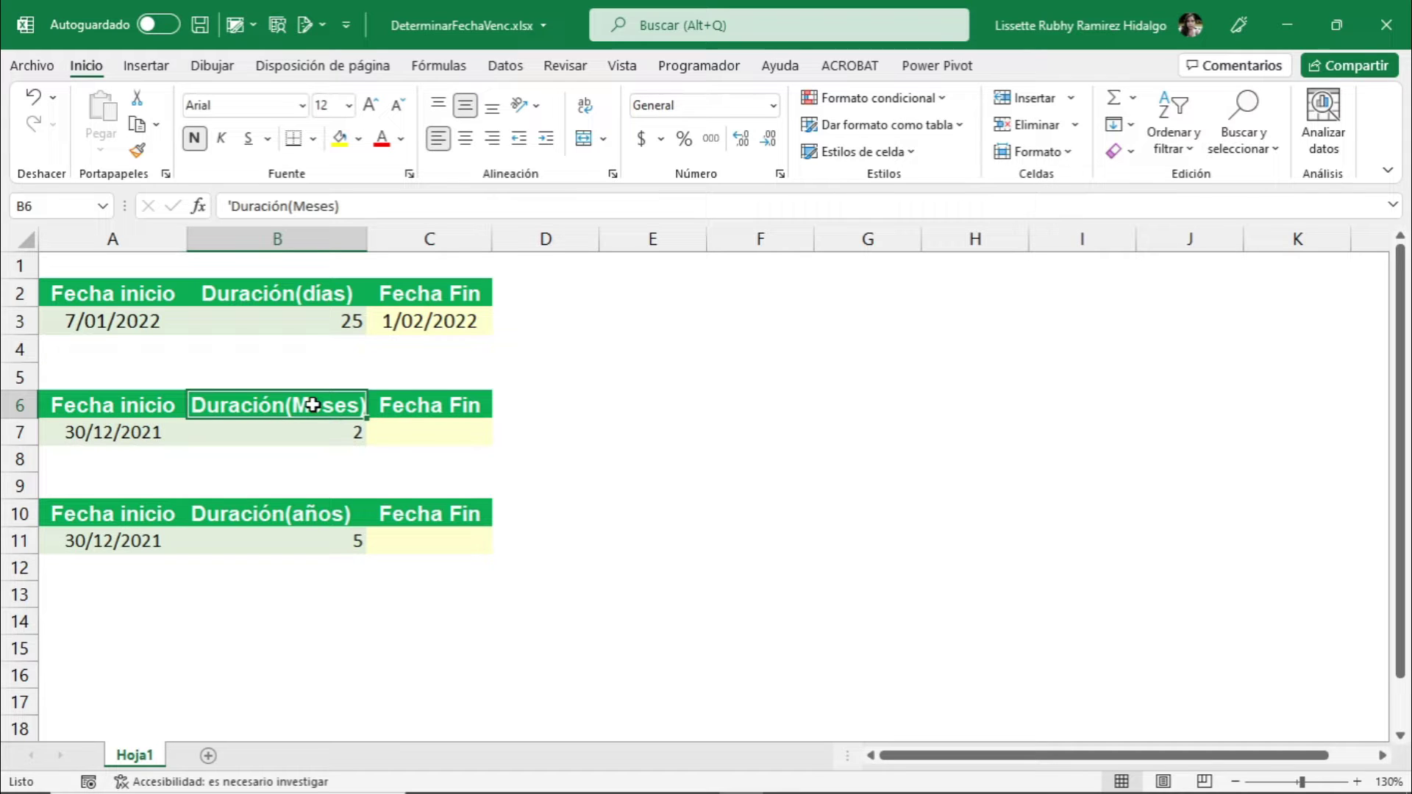
click(411, 432)
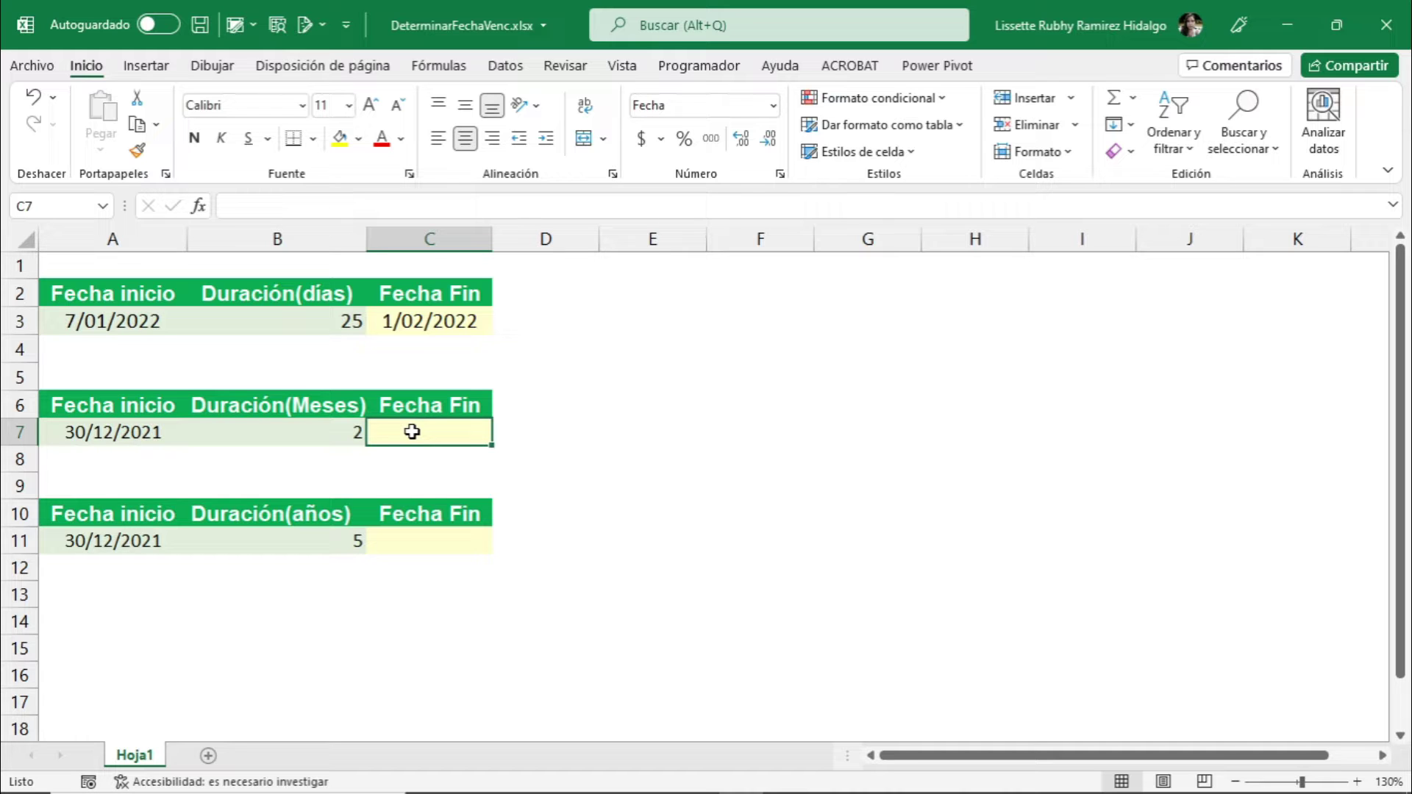
Insert the FECHA function into C7 from the Fecha y hora category.
click(198, 206)
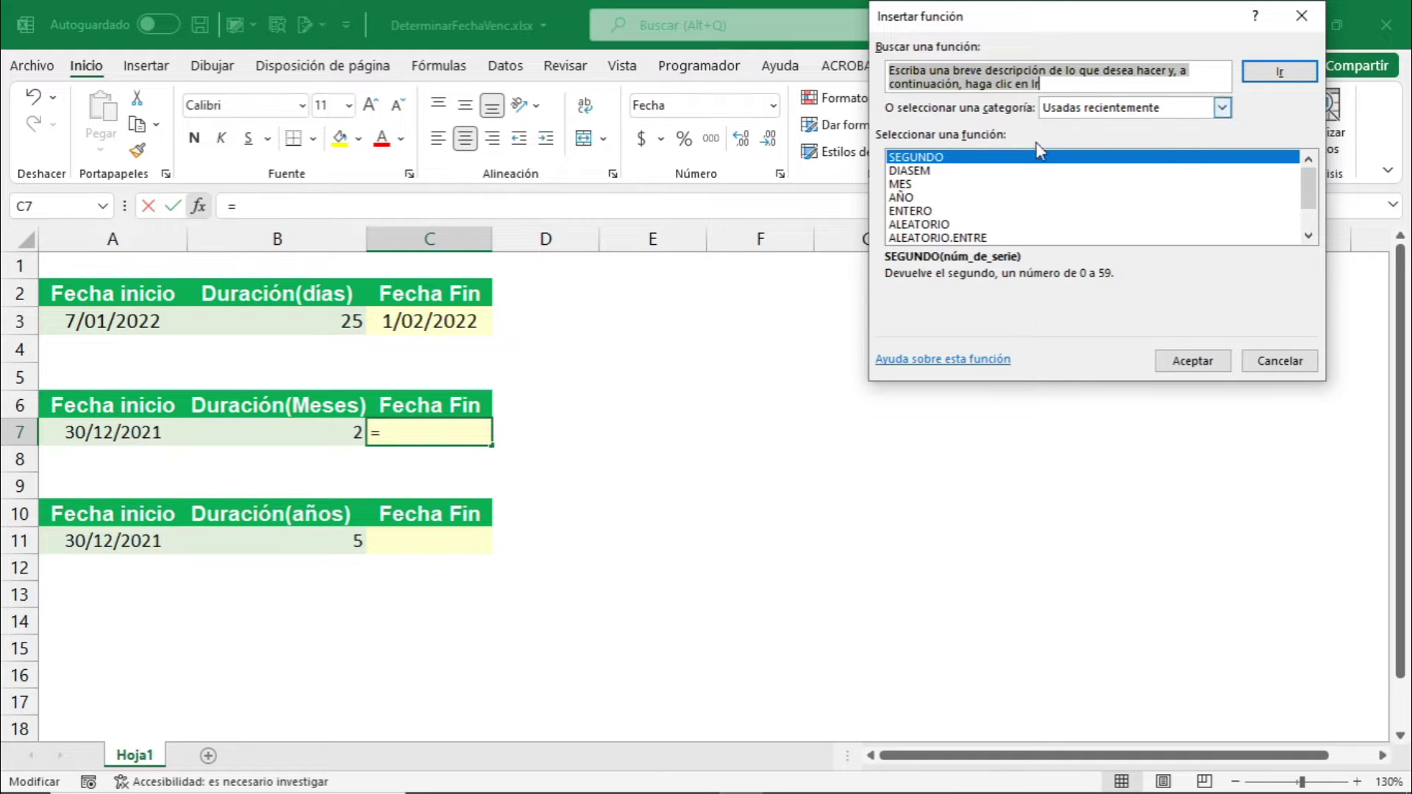
click(1221, 107)
click(1096, 167)
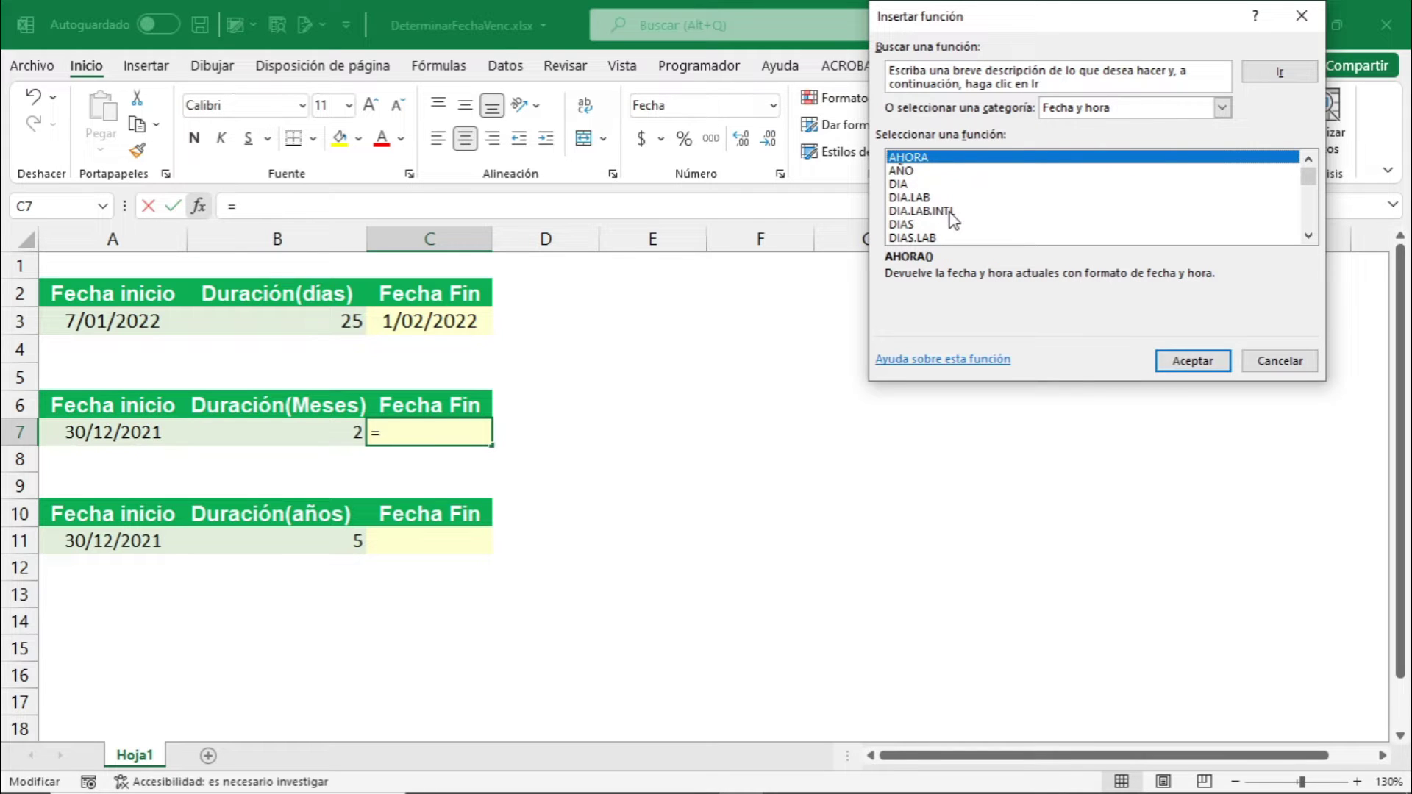
scroll(954, 218, down, 1)
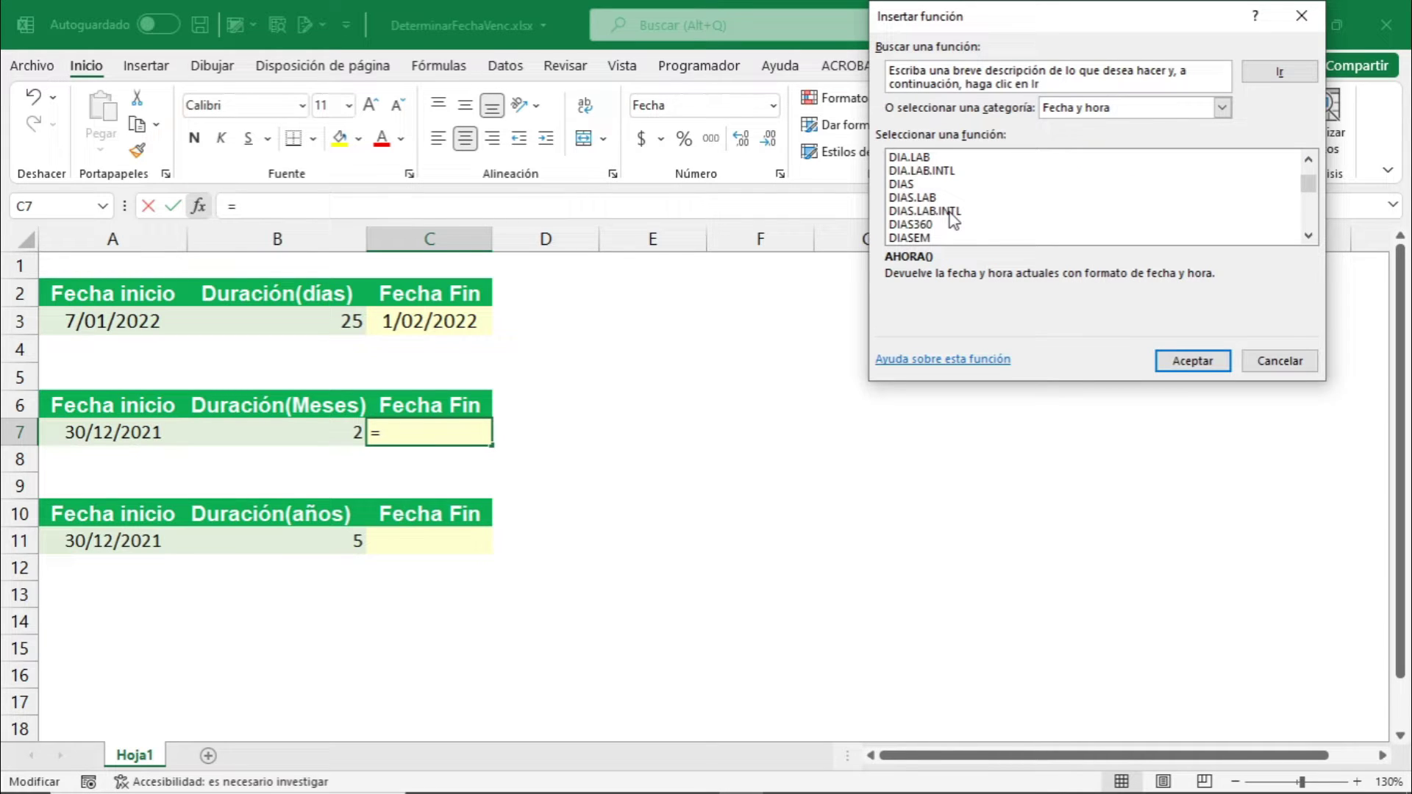
scroll(952, 217, down, 1)
double_click(913, 211)
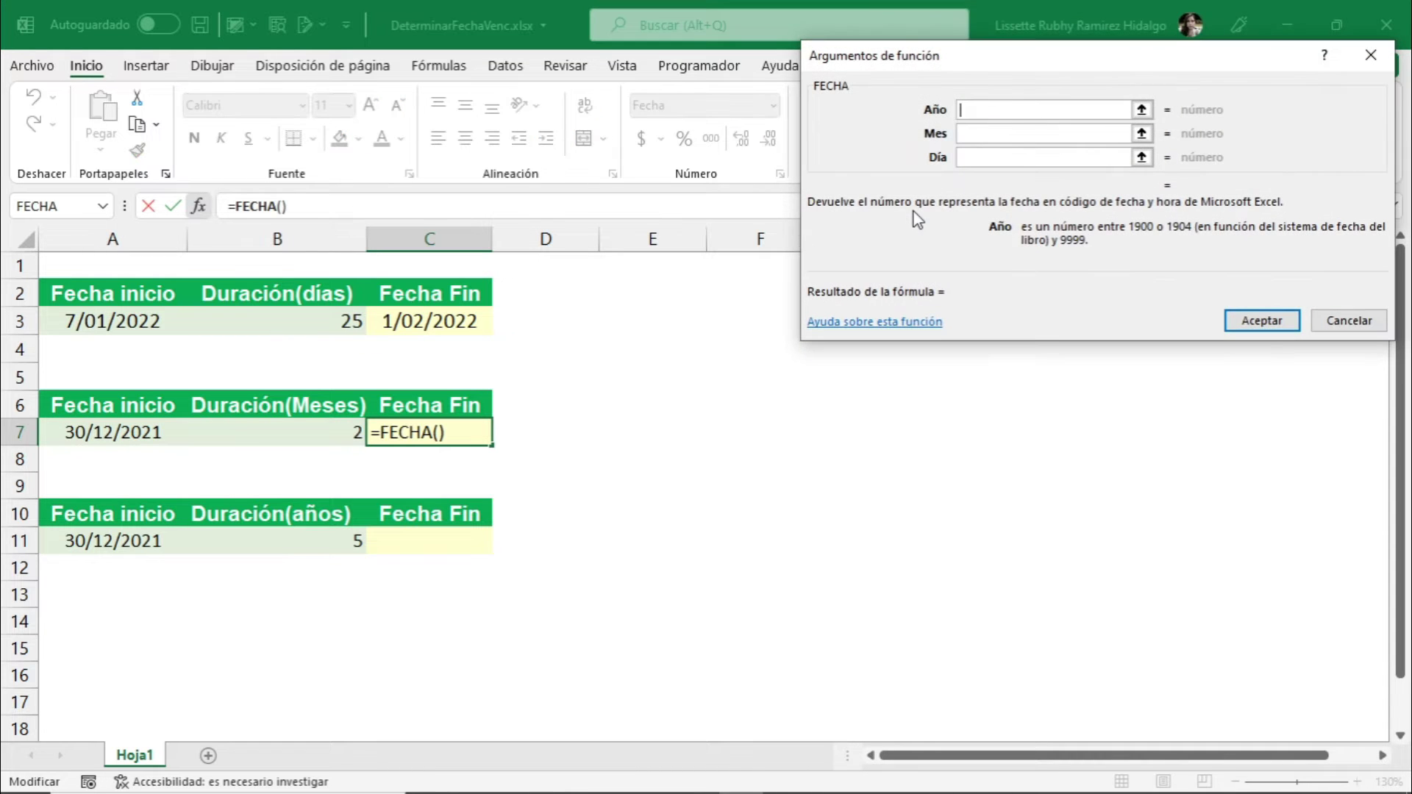
Set the FECHA Año argument to año(A7), evaluating to 2021.
drag(1025, 55, 980, 100)
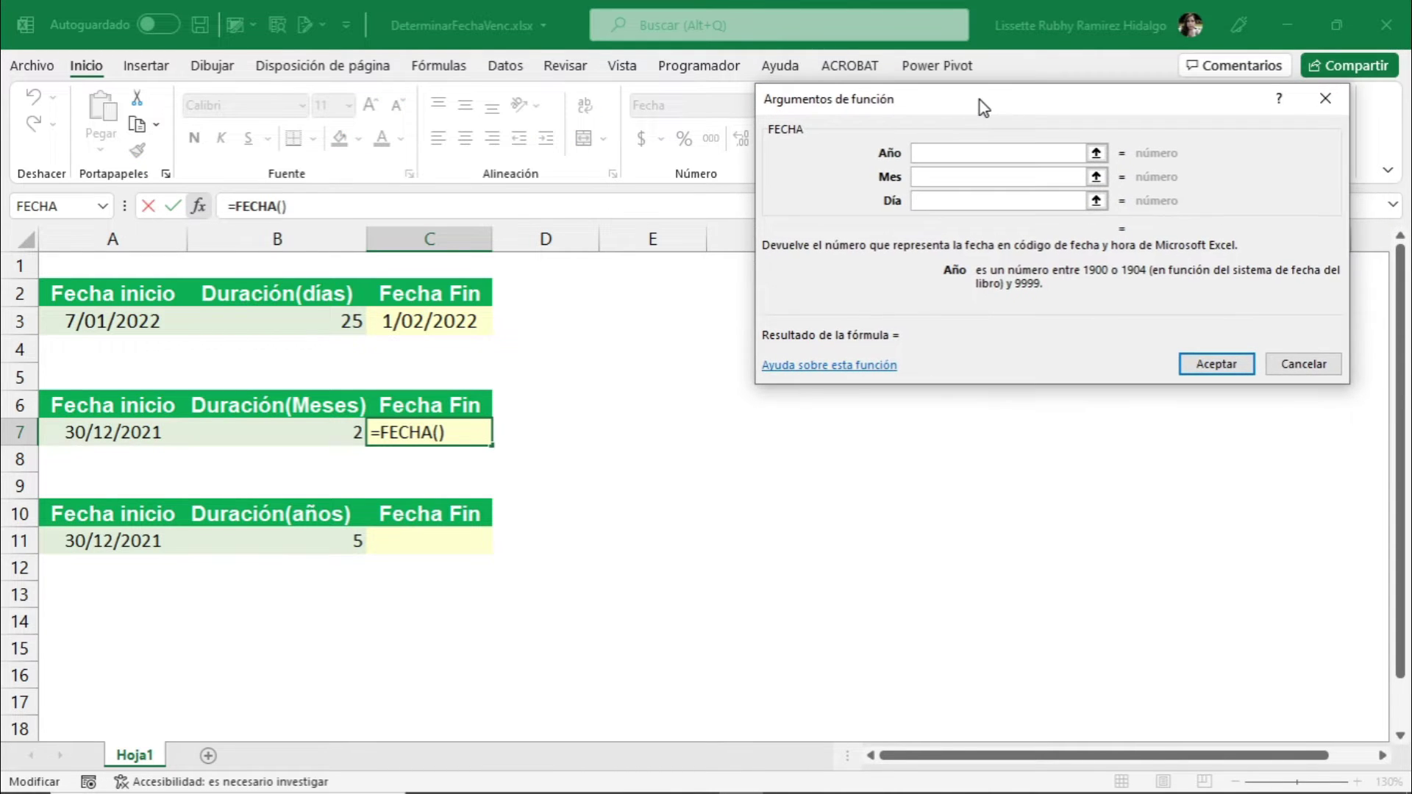
click(952, 153)
text(año)
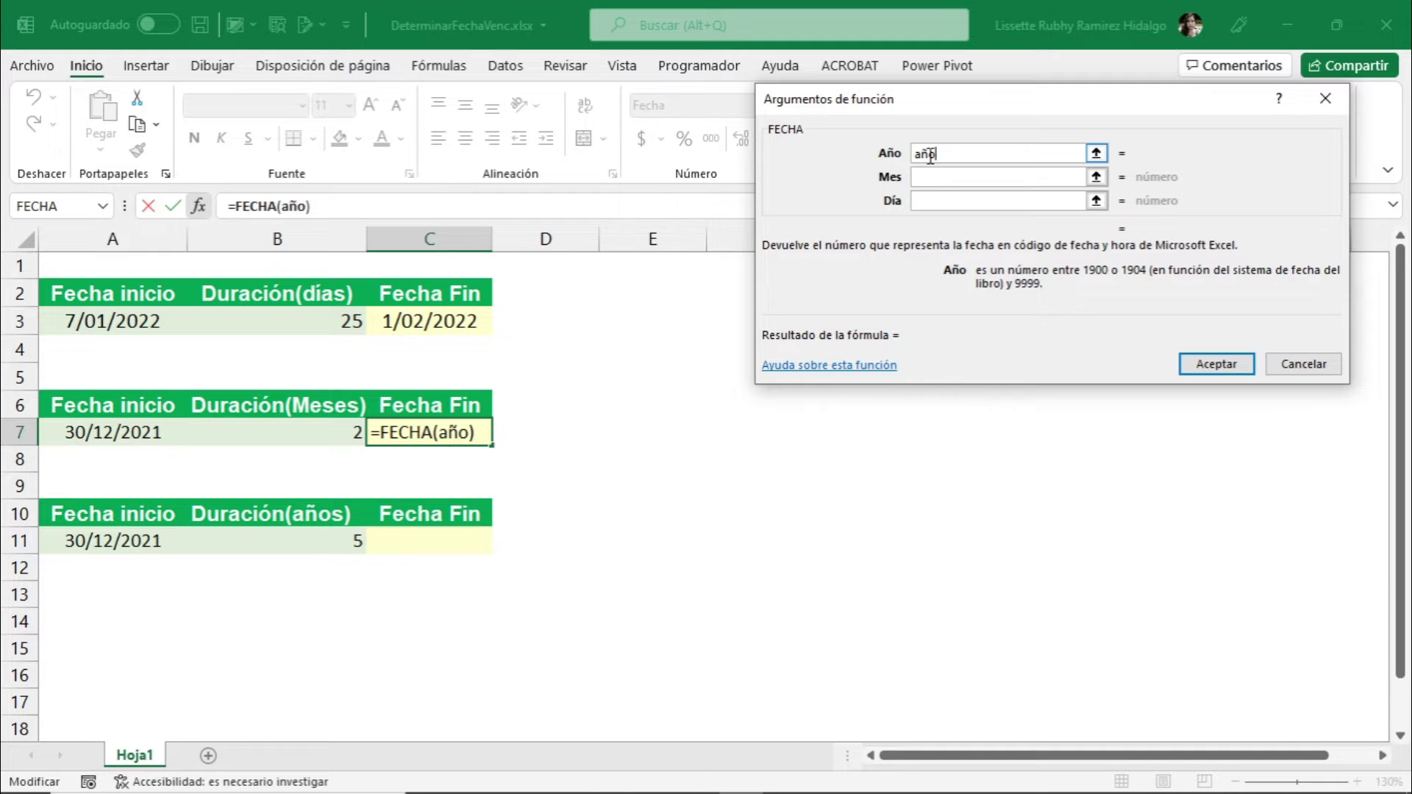
text(()
click(147, 441)
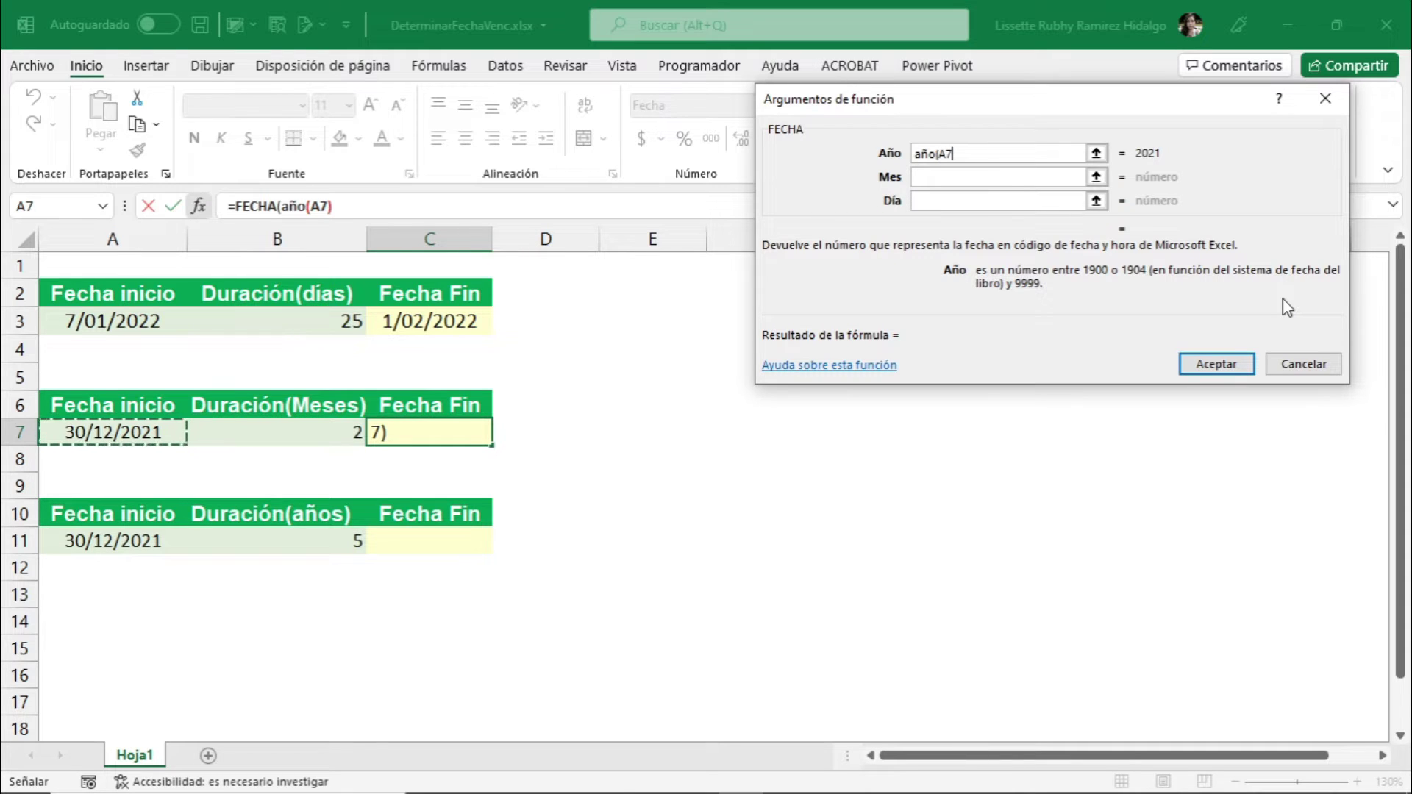
text())
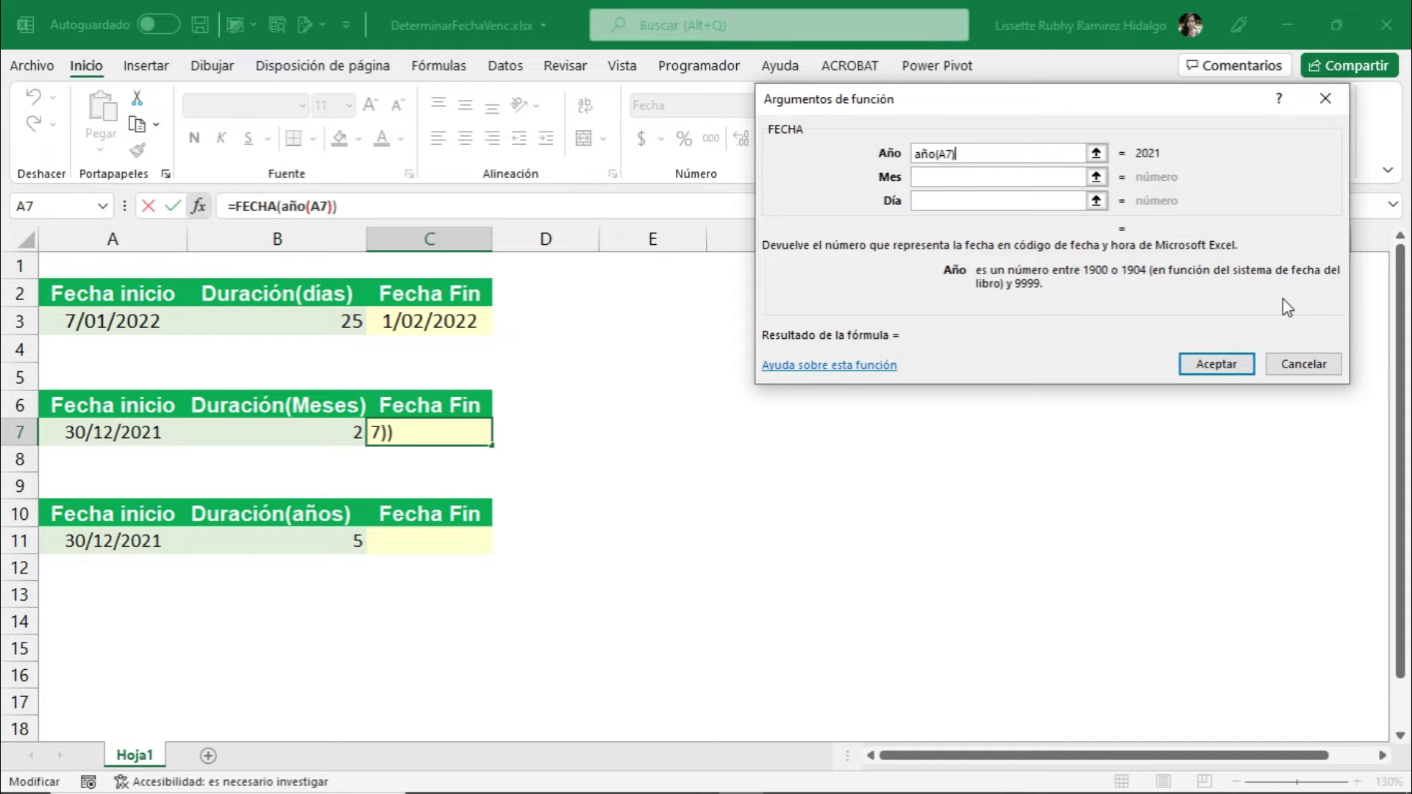
Set the Mes argument to mes(A7)+B7, evaluating to 14.
click(925, 178)
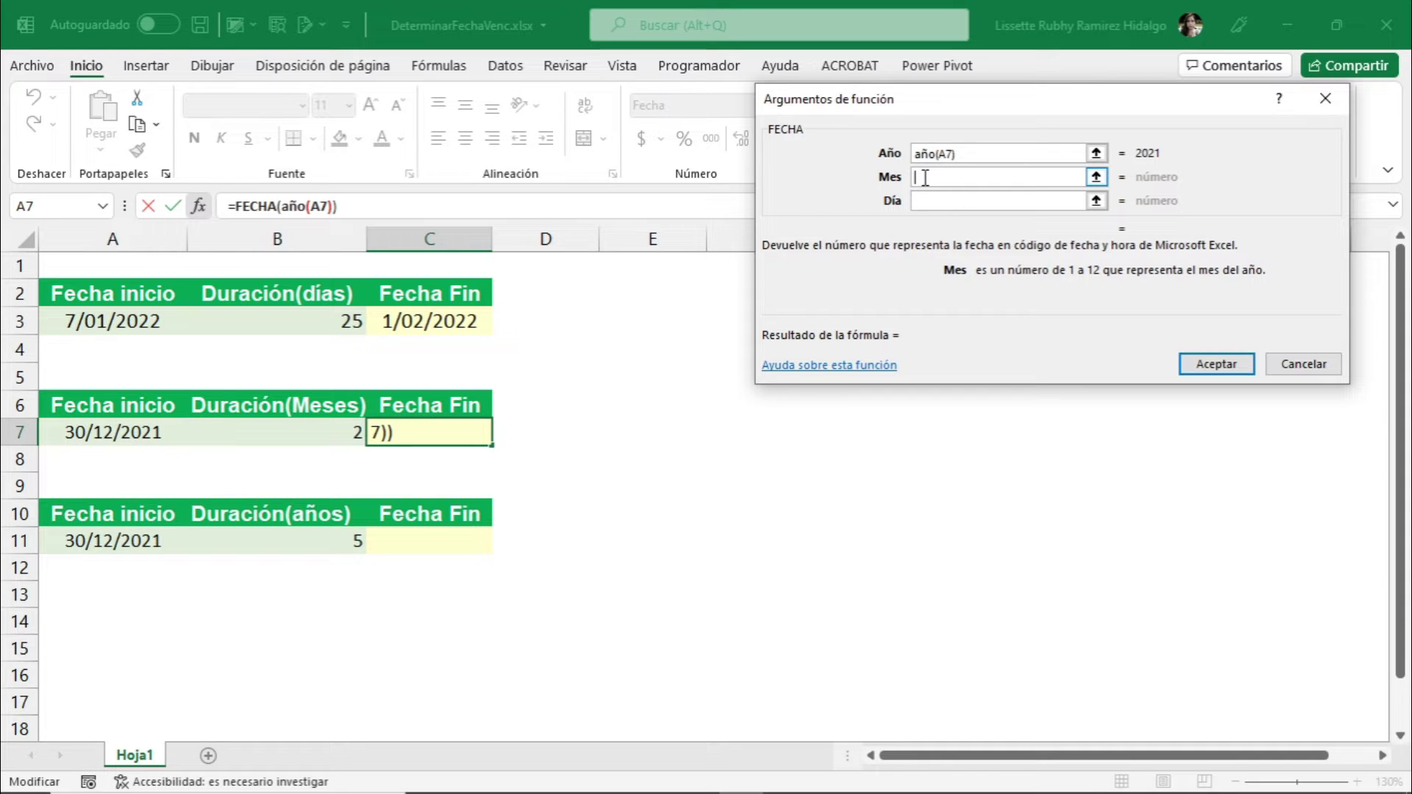
click(956, 194)
text(m)
text(es)
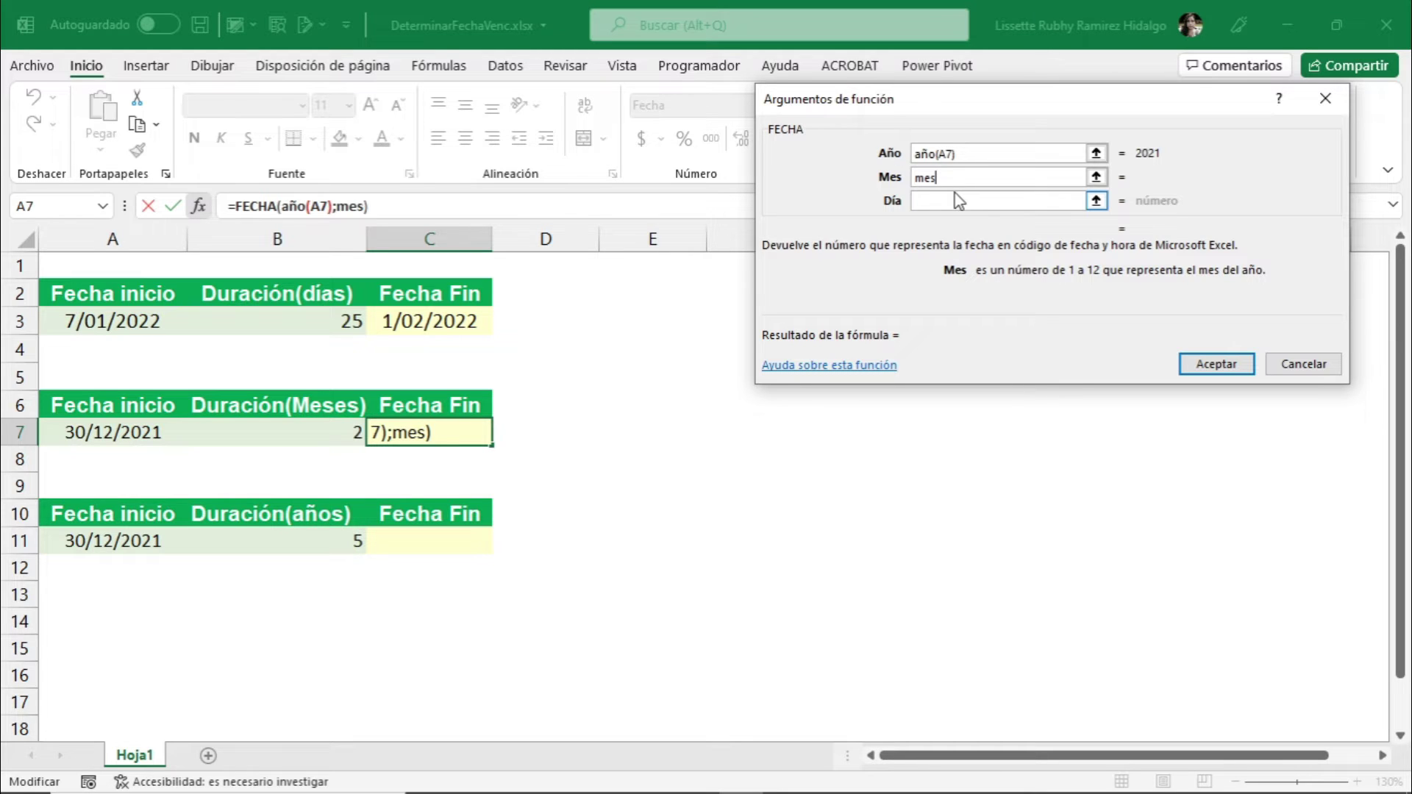
text(()
click(153, 440)
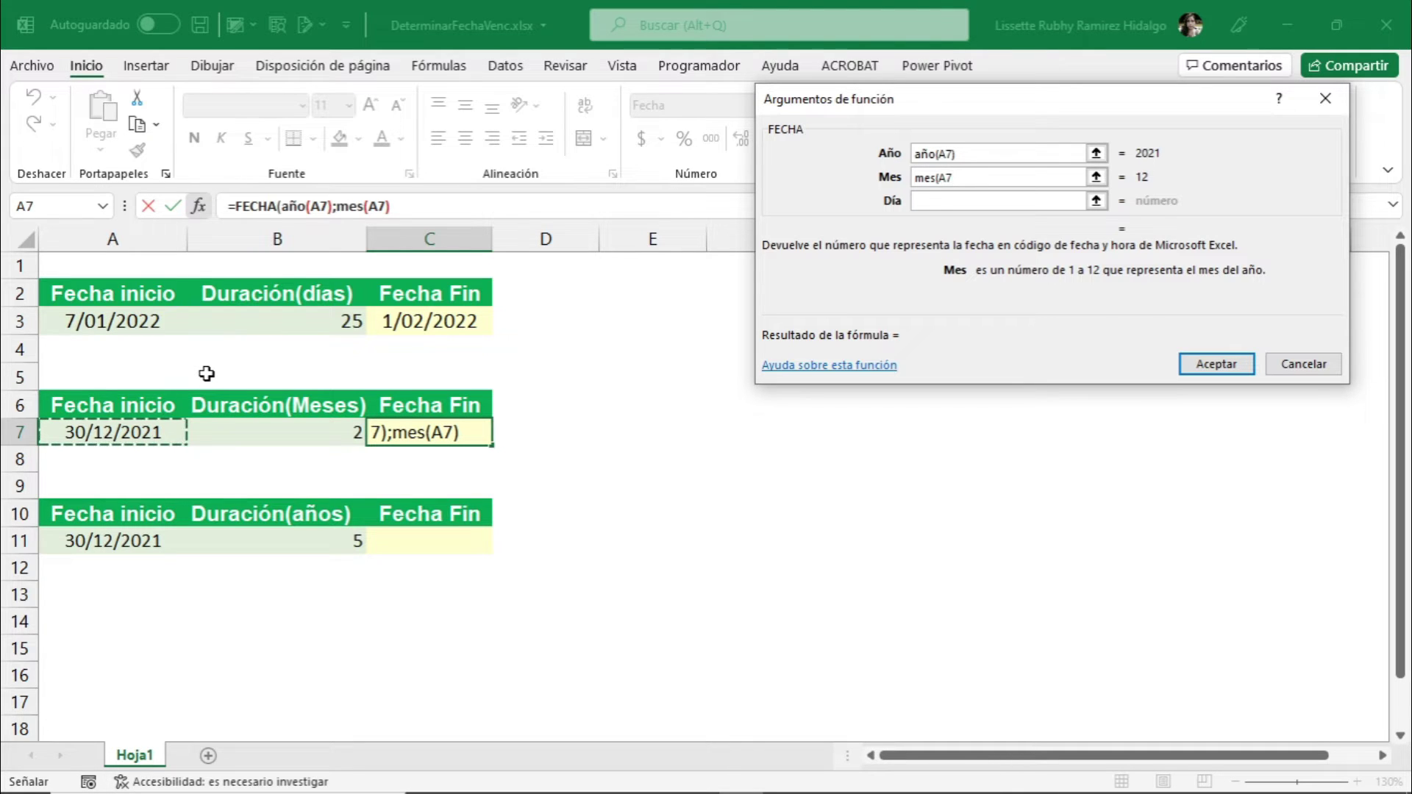
text())
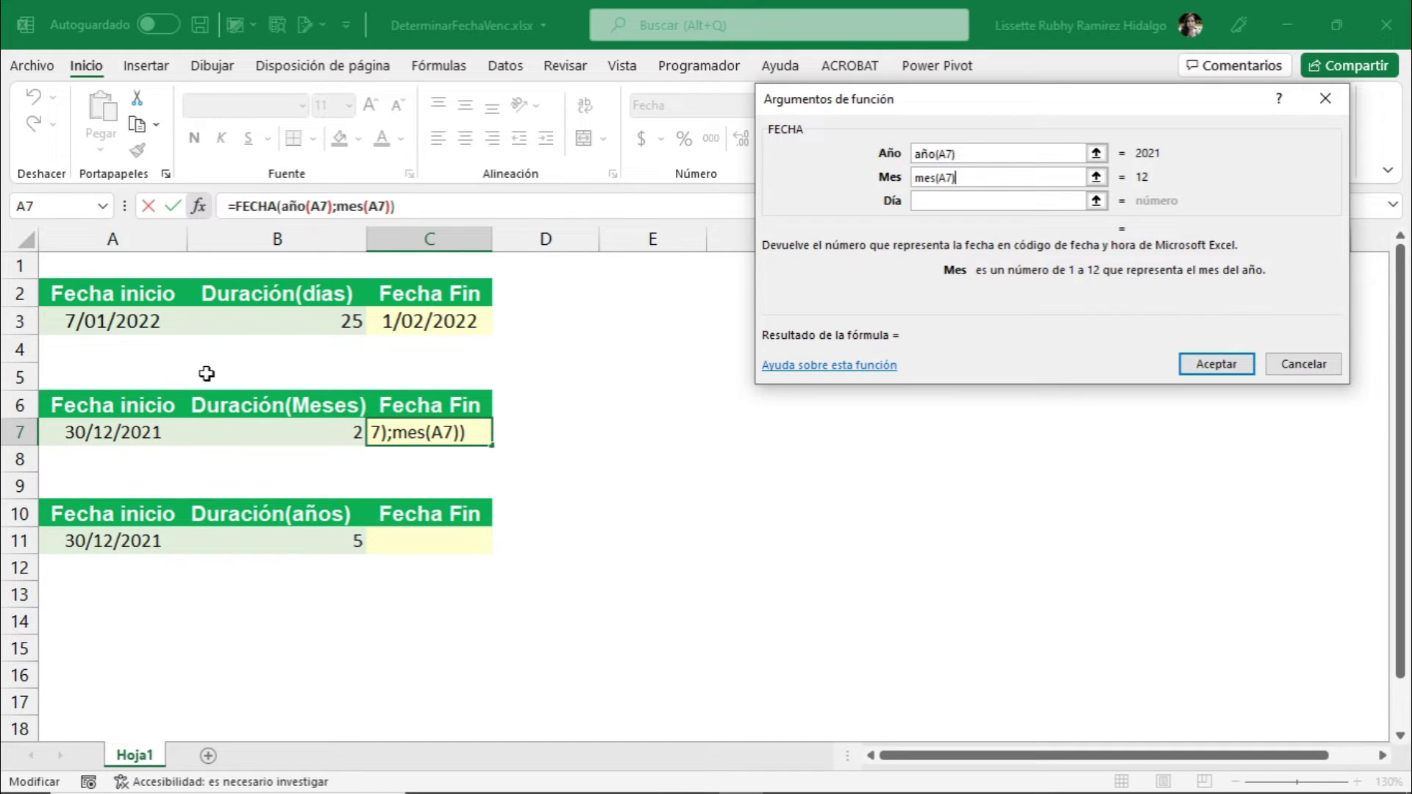
text(+)
click(335, 437)
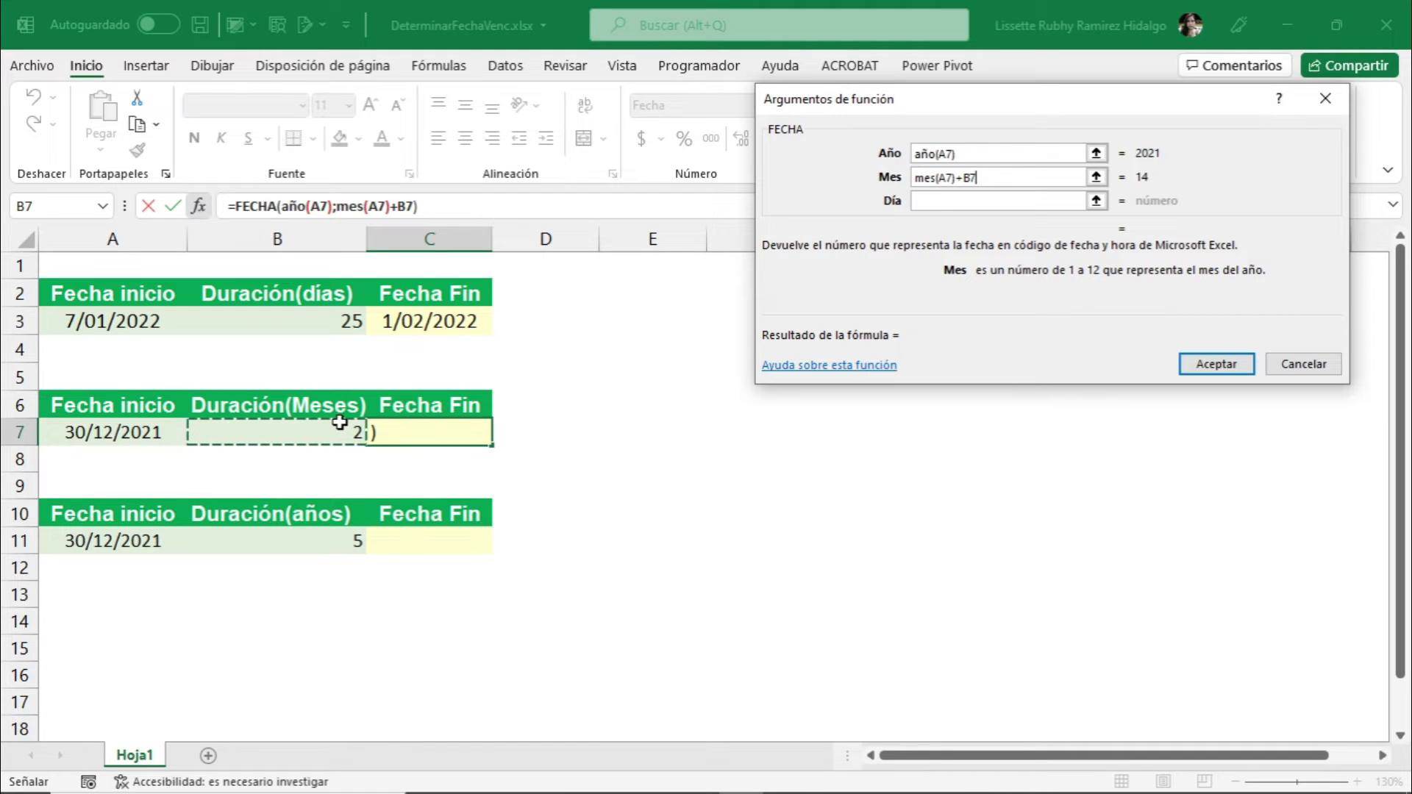
click(936, 204)
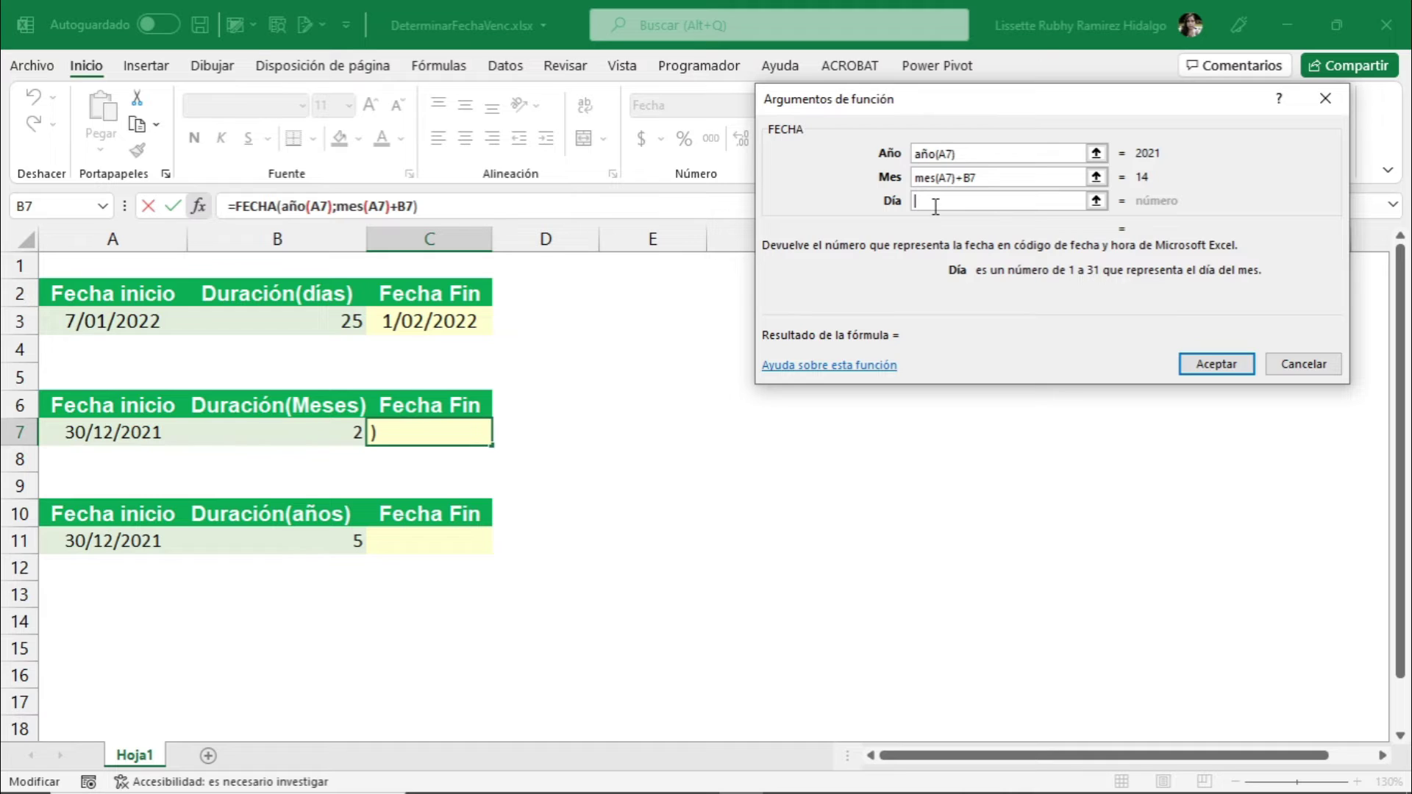
Fill the Día argument with dia(A7), previewing the result 2/03/2022.
text(dia)
text(()
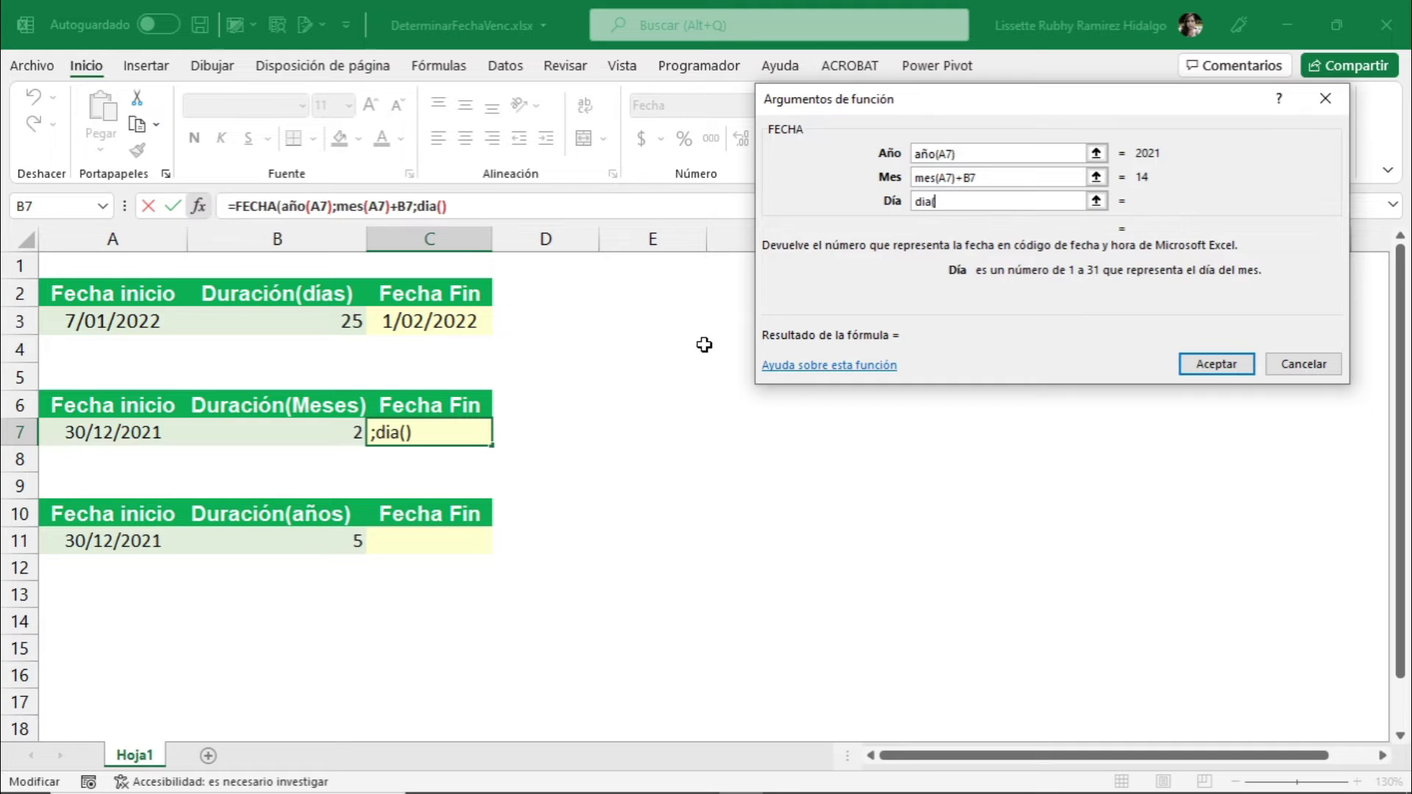
click(136, 438)
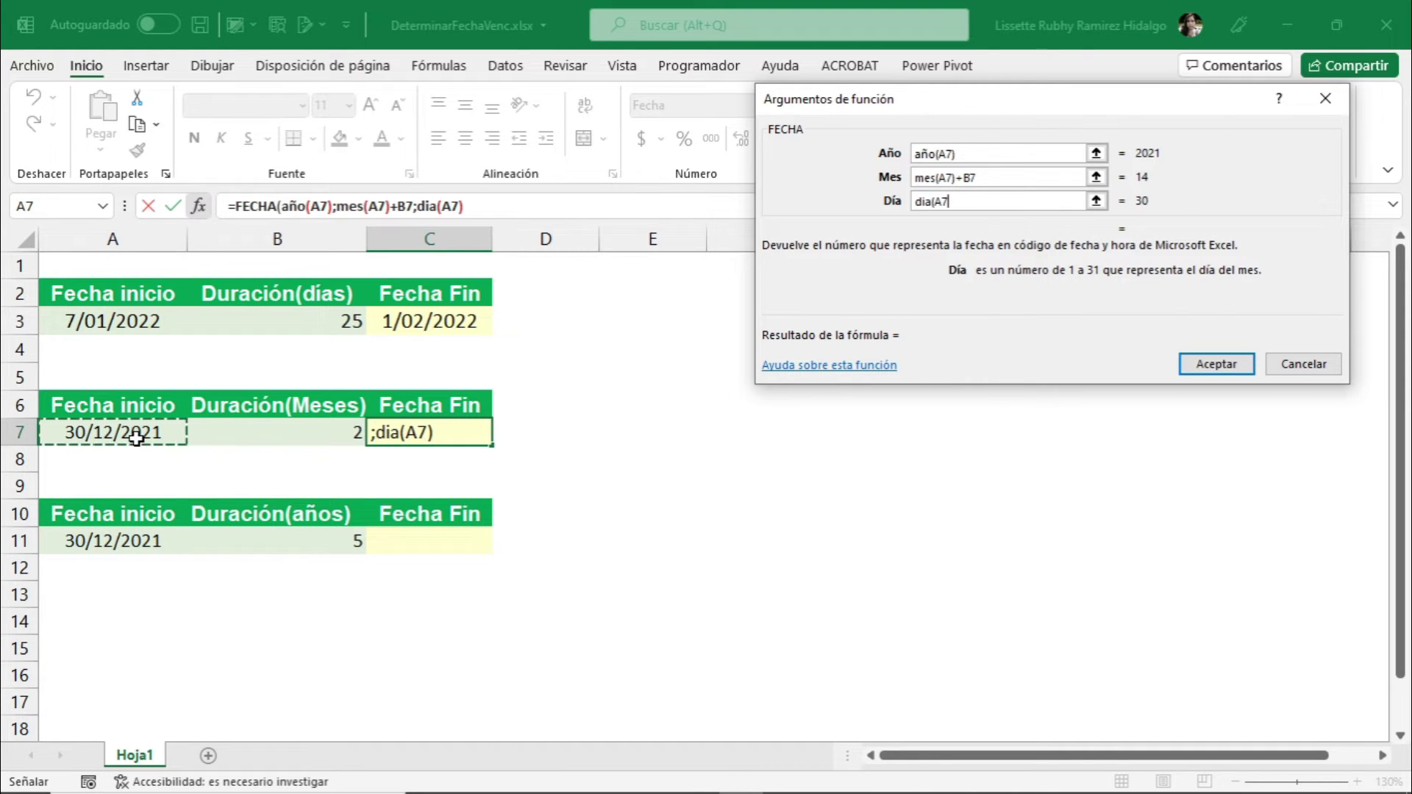
text())
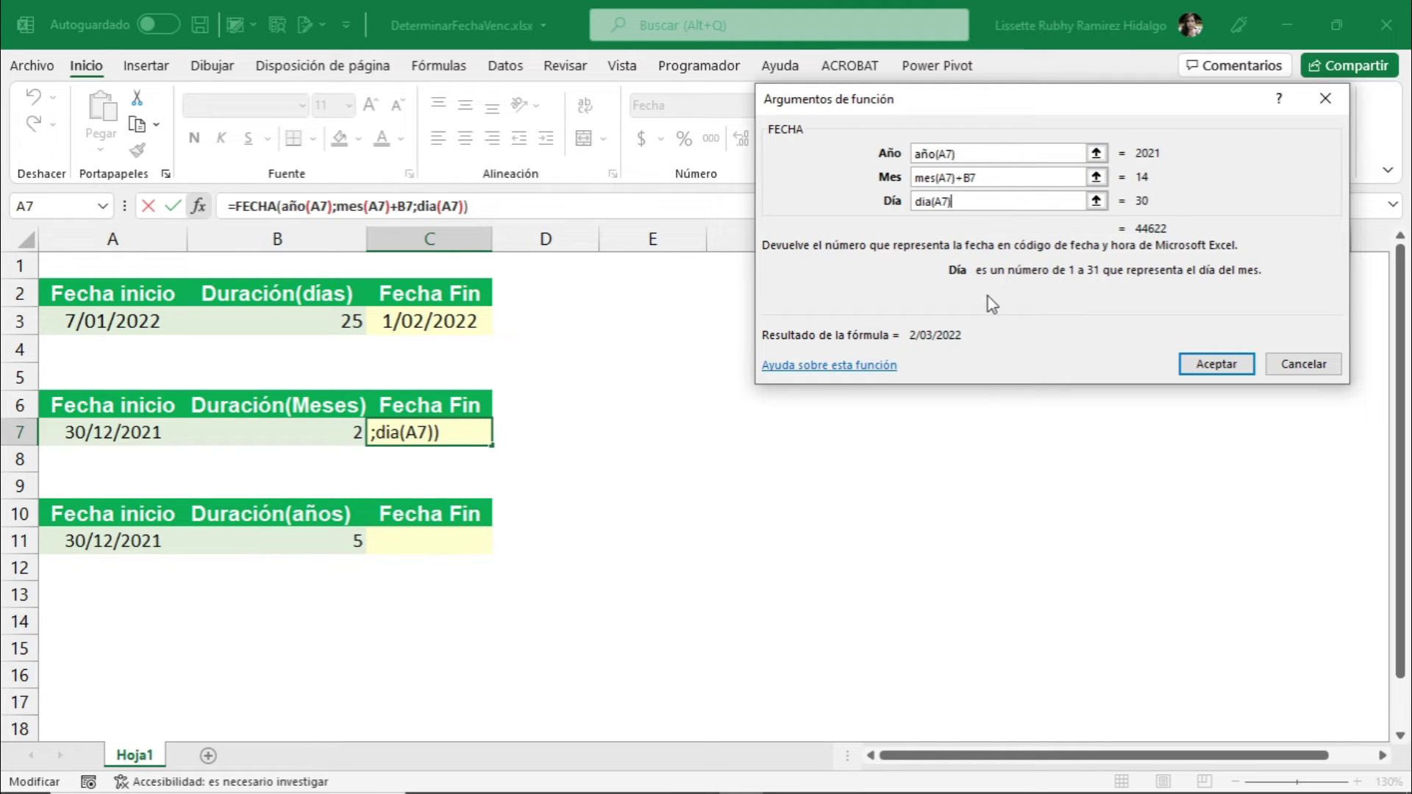
Confirm C7's FECHA formula (2/03/2022) and review cells A11, B11 and C11 of the years table.
click(1234, 368)
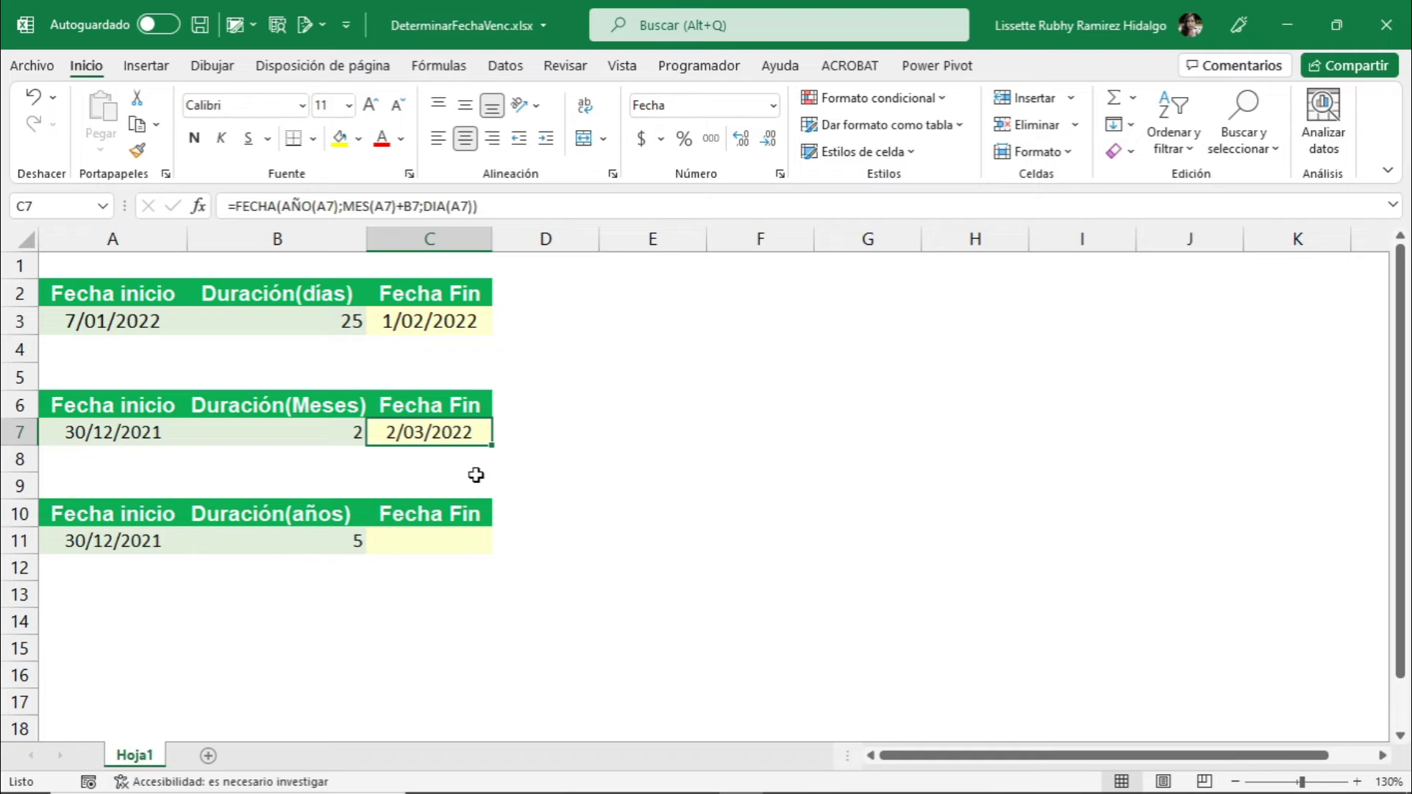
click(335, 545)
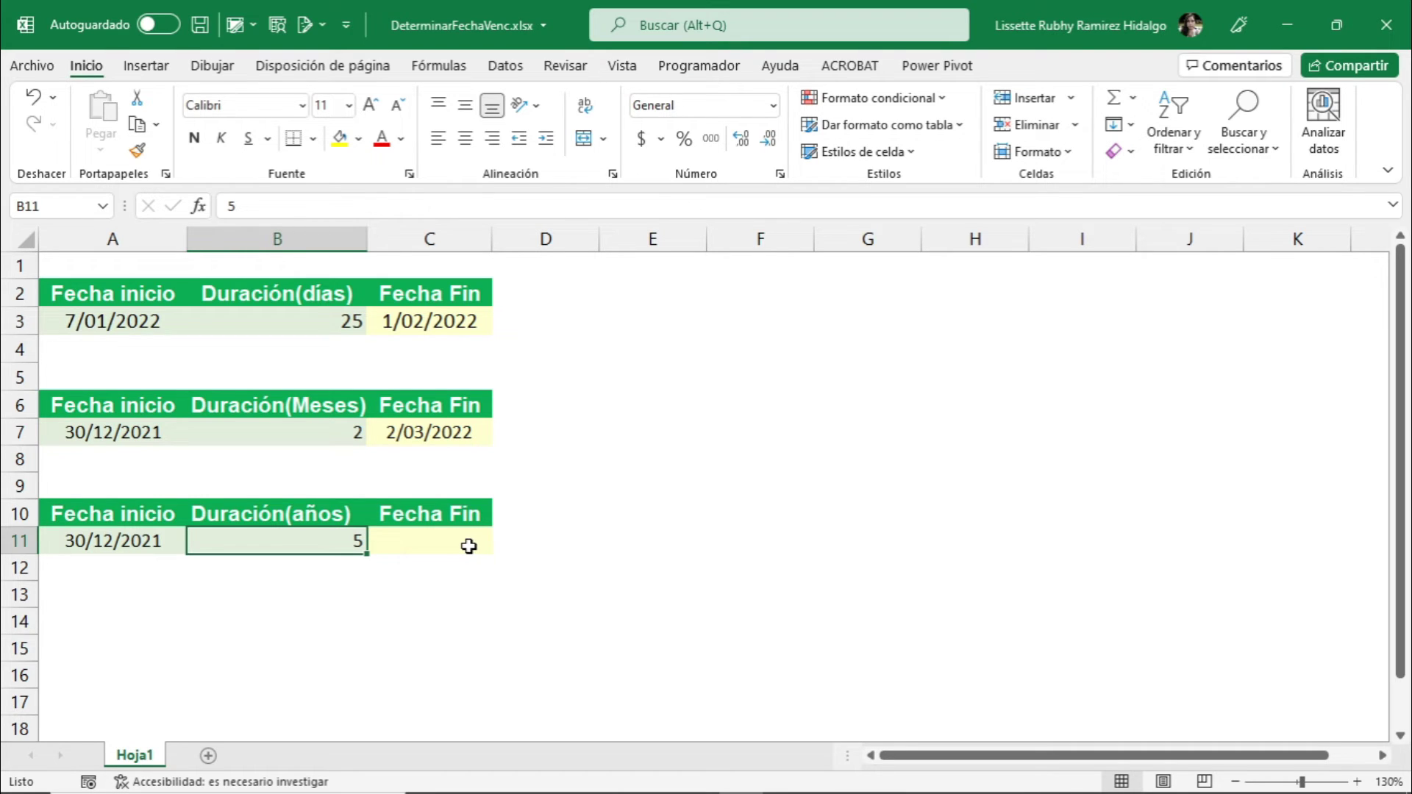
click(466, 545)
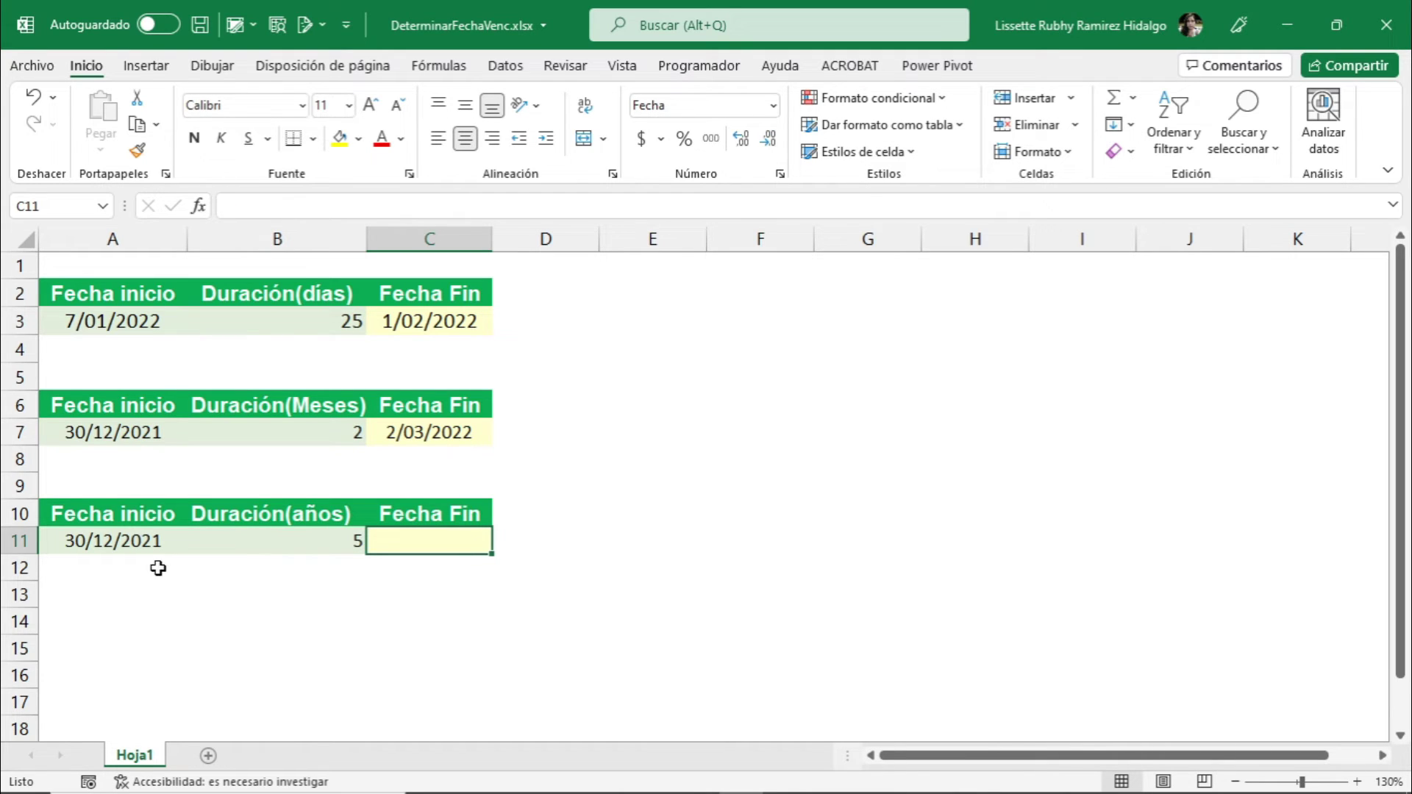
click(126, 546)
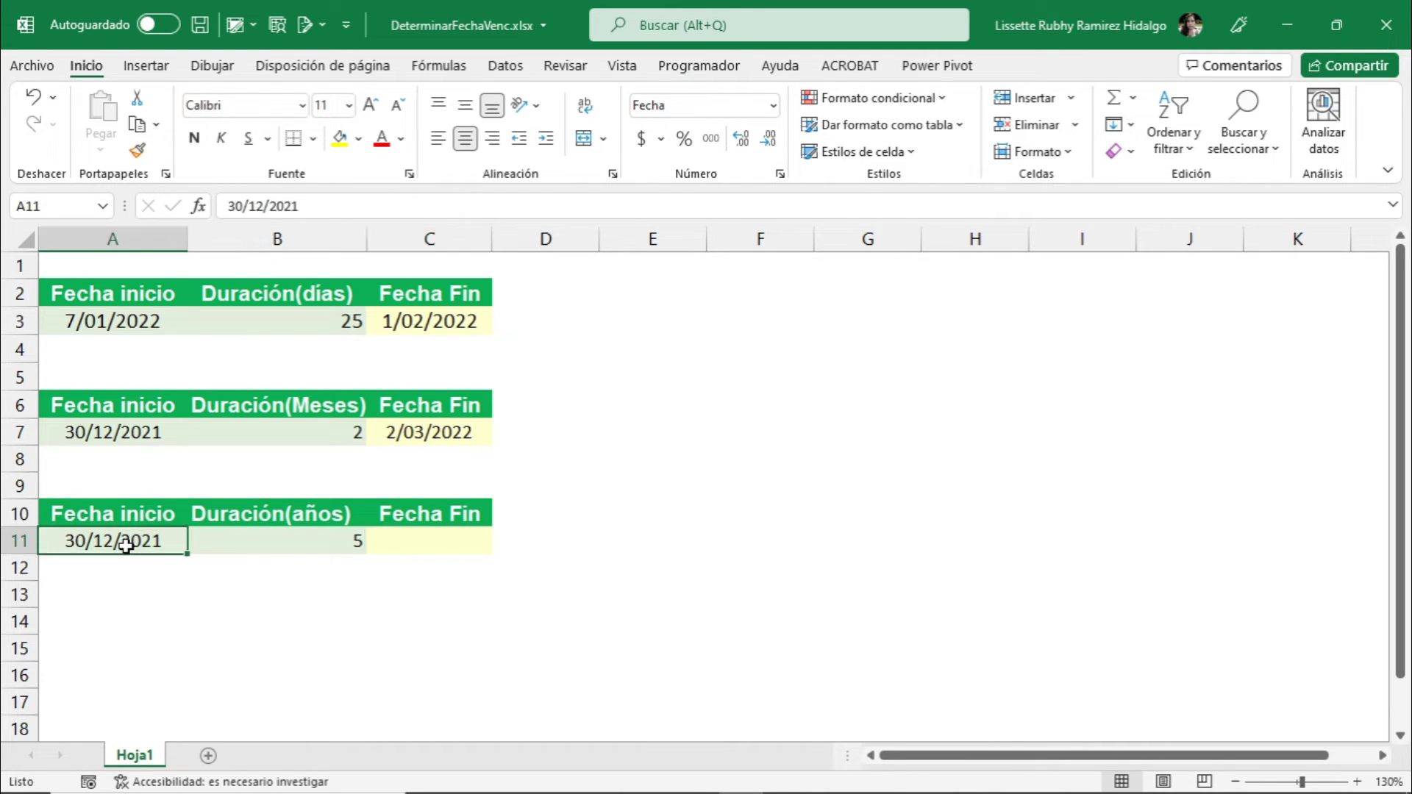
click(288, 544)
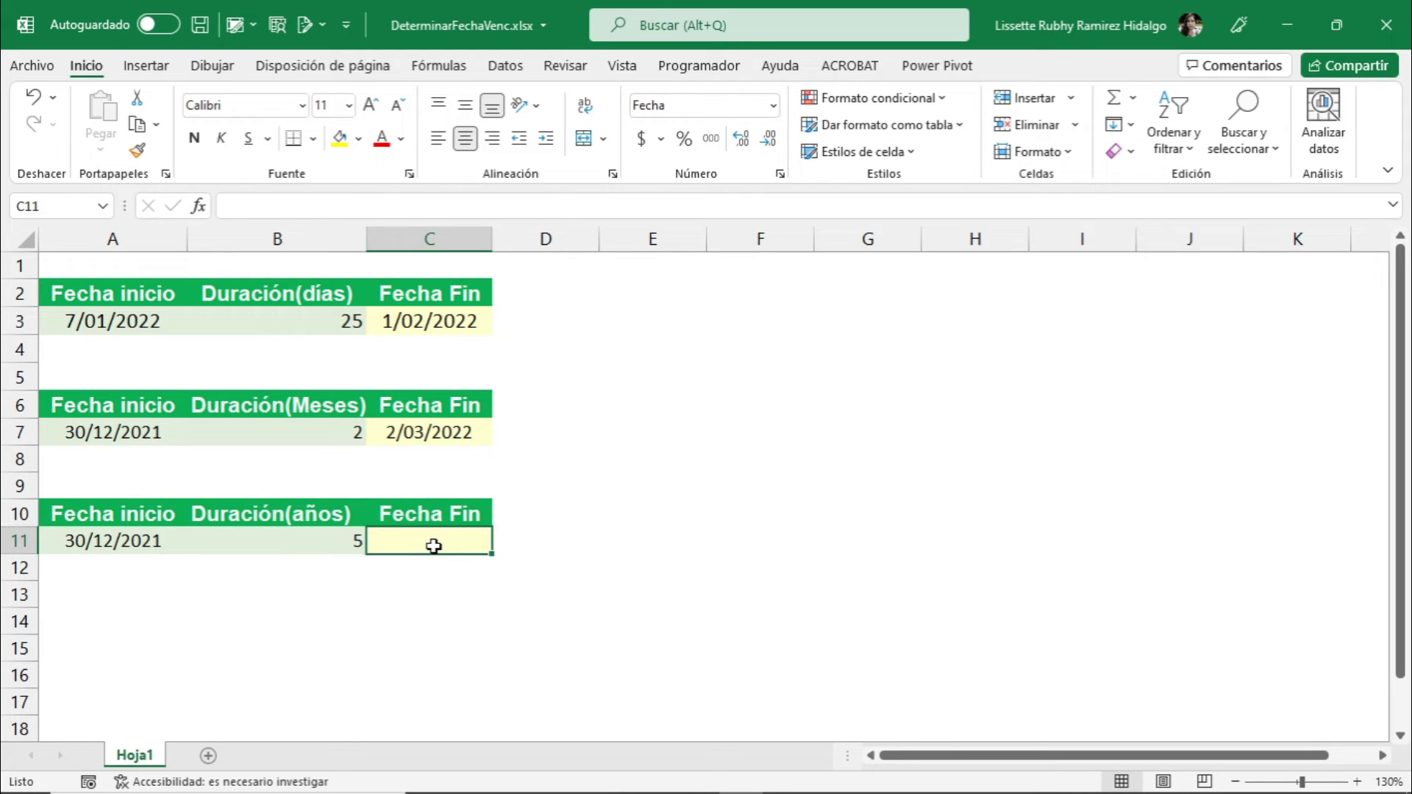
Insert the FECHA function into C11 from the Fecha y hora function list.
click(198, 206)
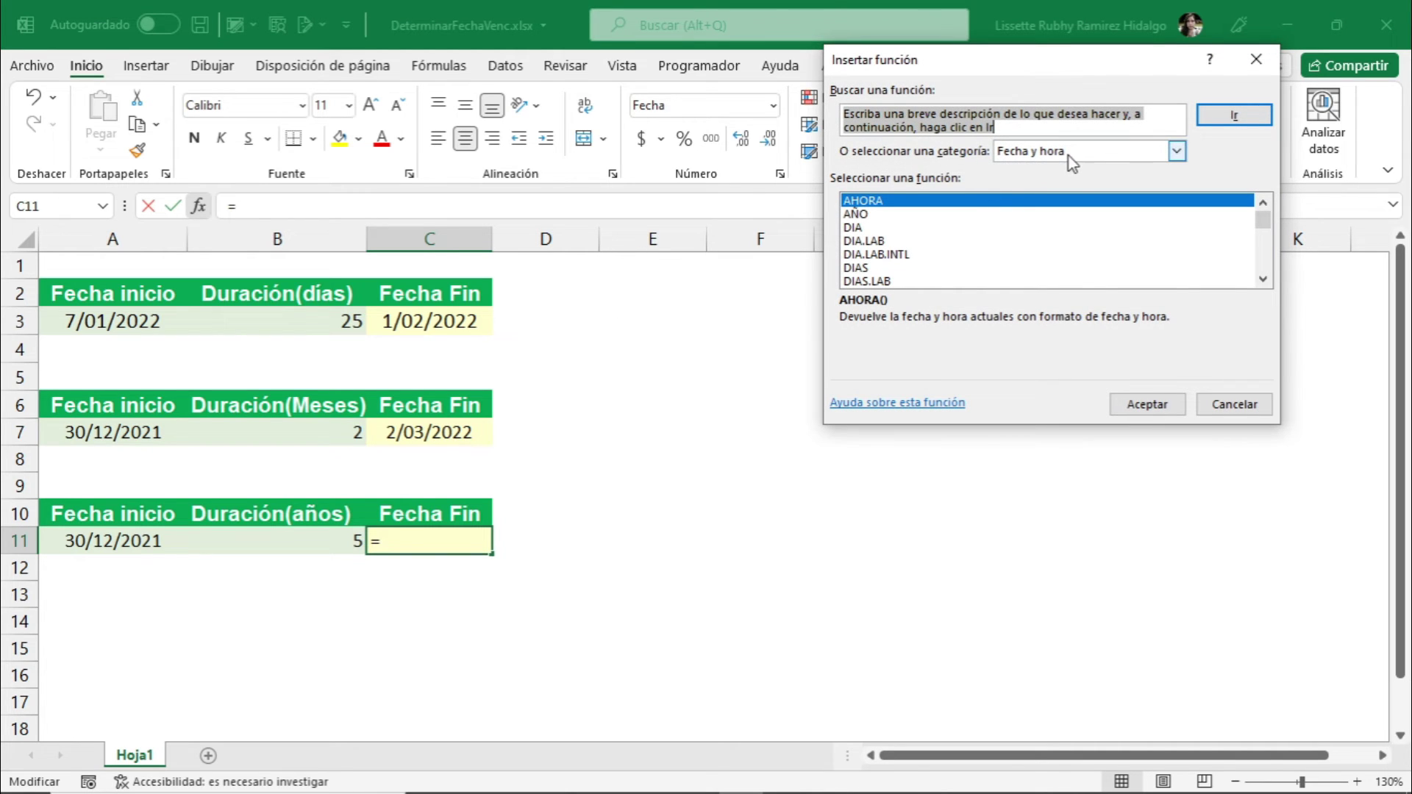
scroll(919, 262, down, 1)
scroll(920, 261, down, 2)
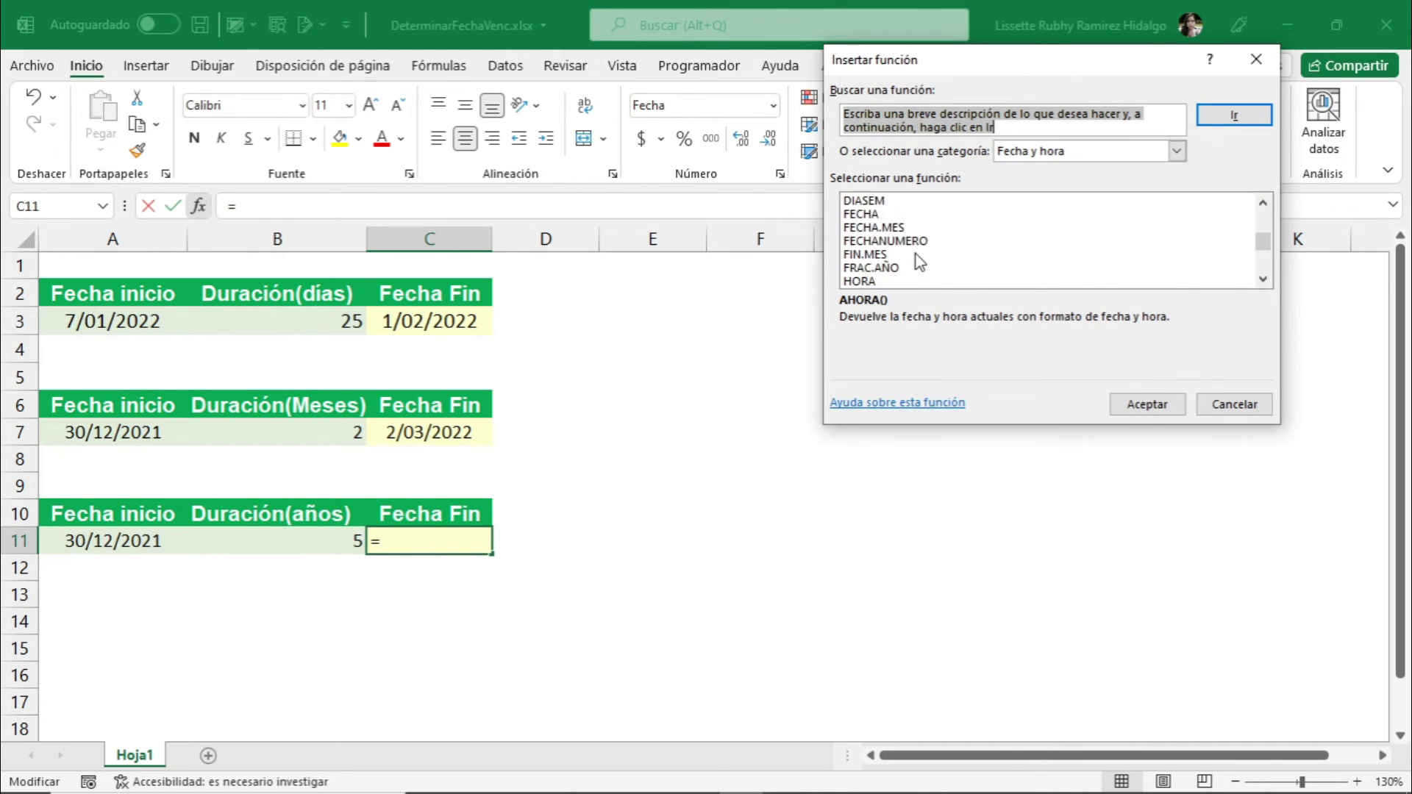
double_click(875, 215)
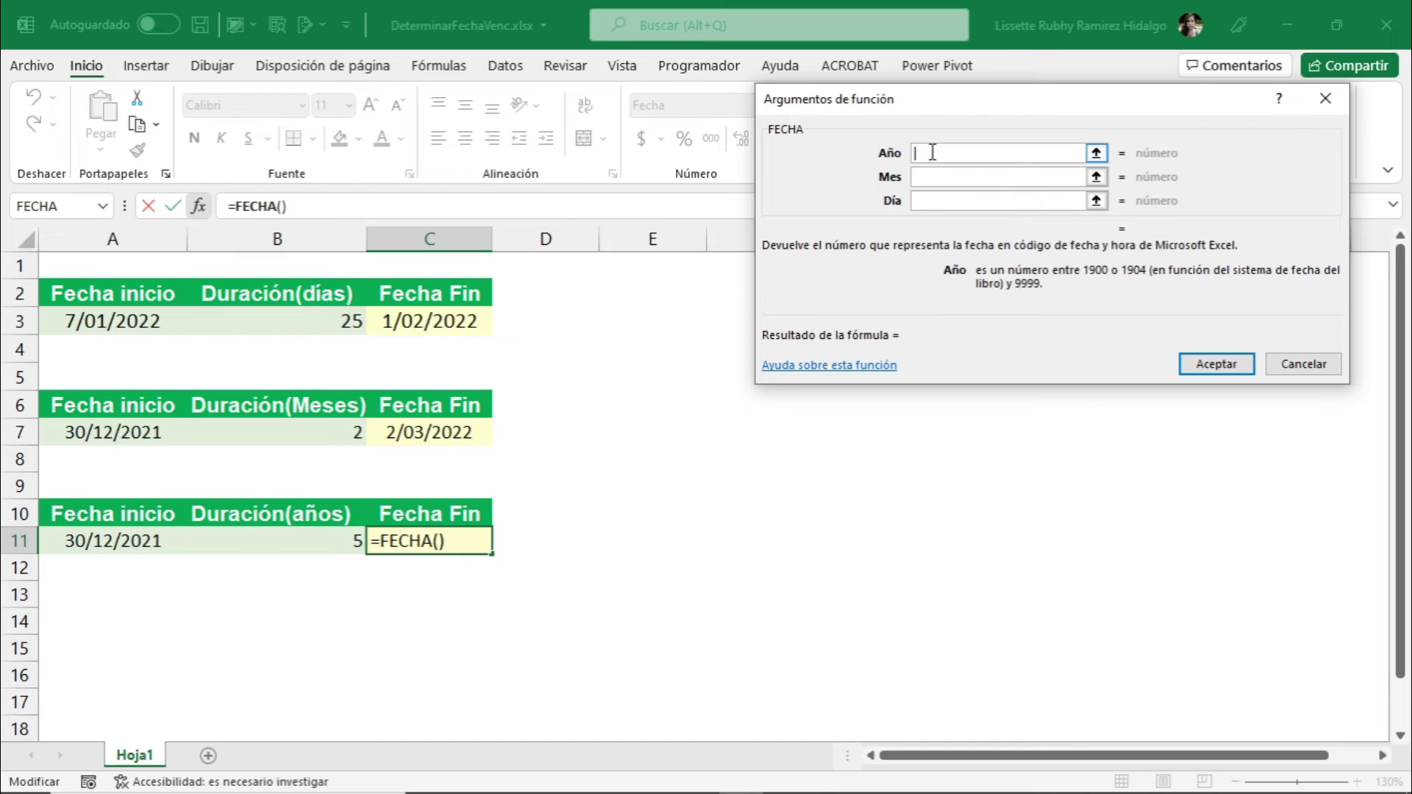
Set C11's Año argument to año(A11)+B11, evaluating to 2026.
text(año()
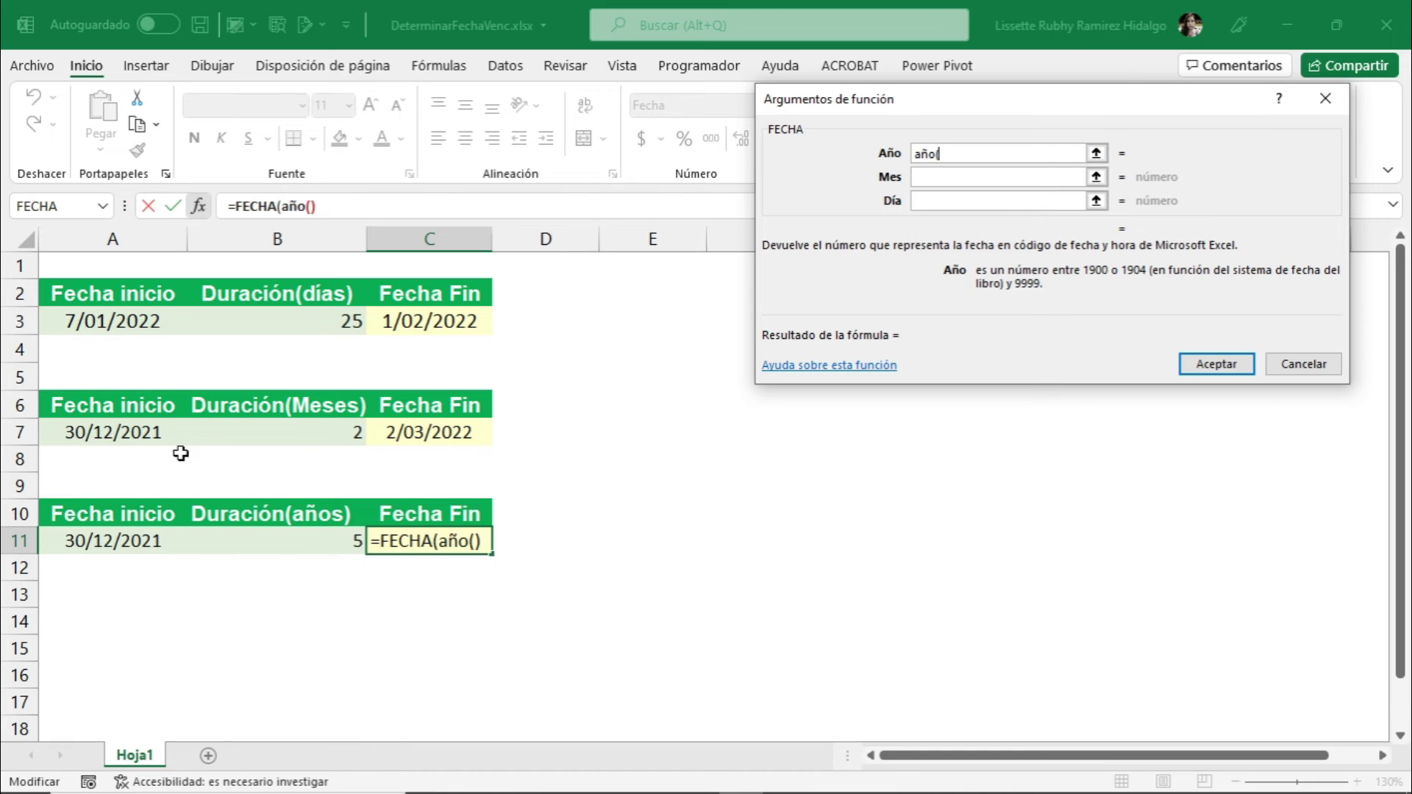
click(103, 541)
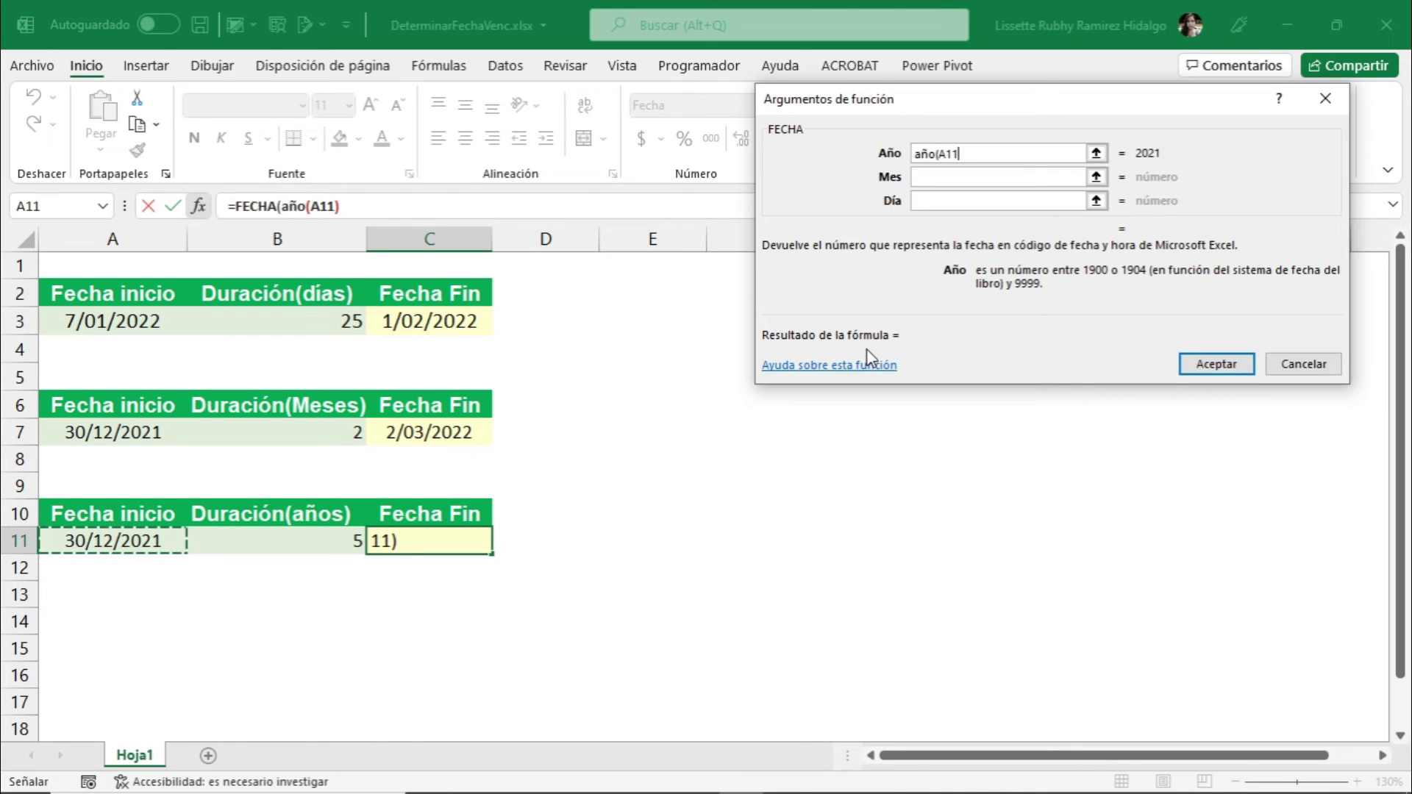
text())
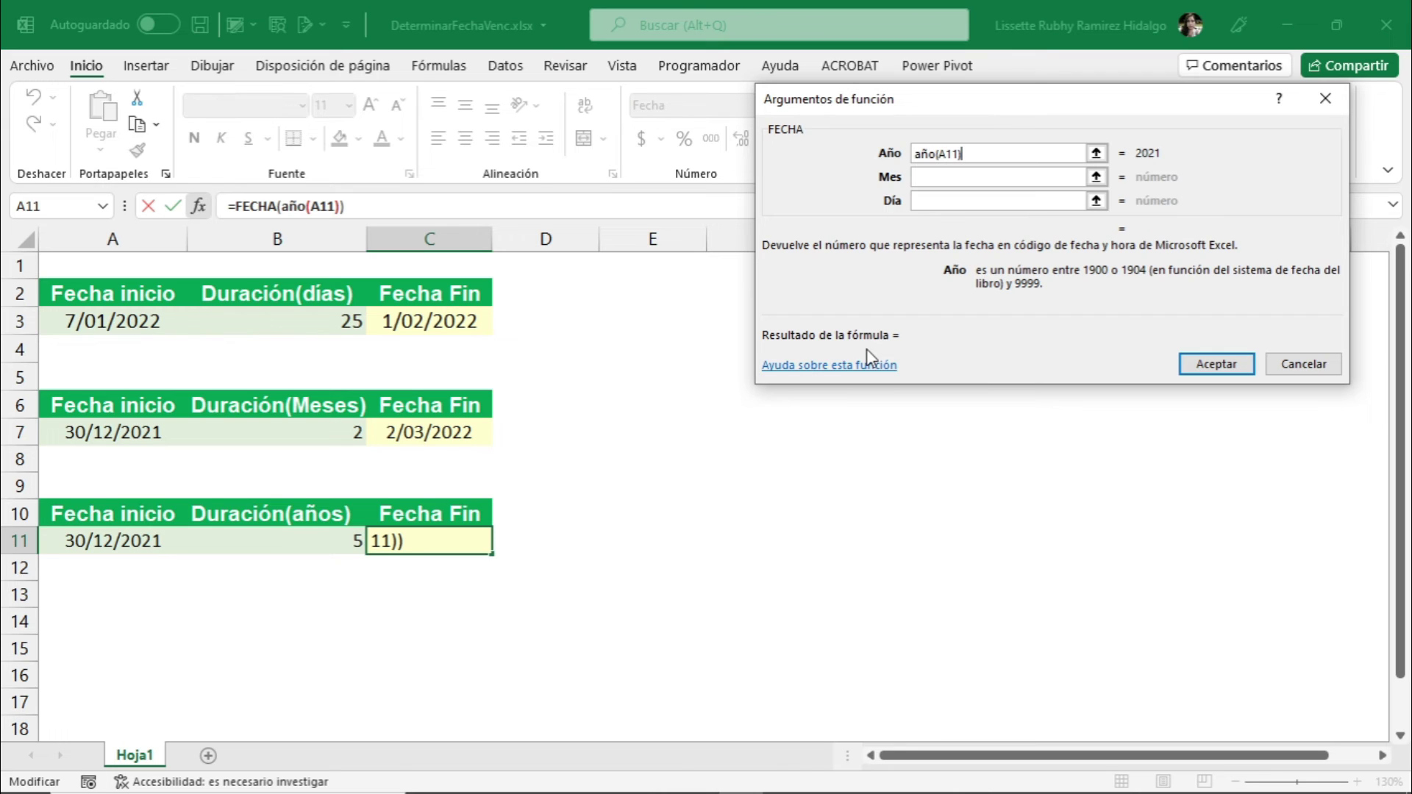
text(+)
click(299, 538)
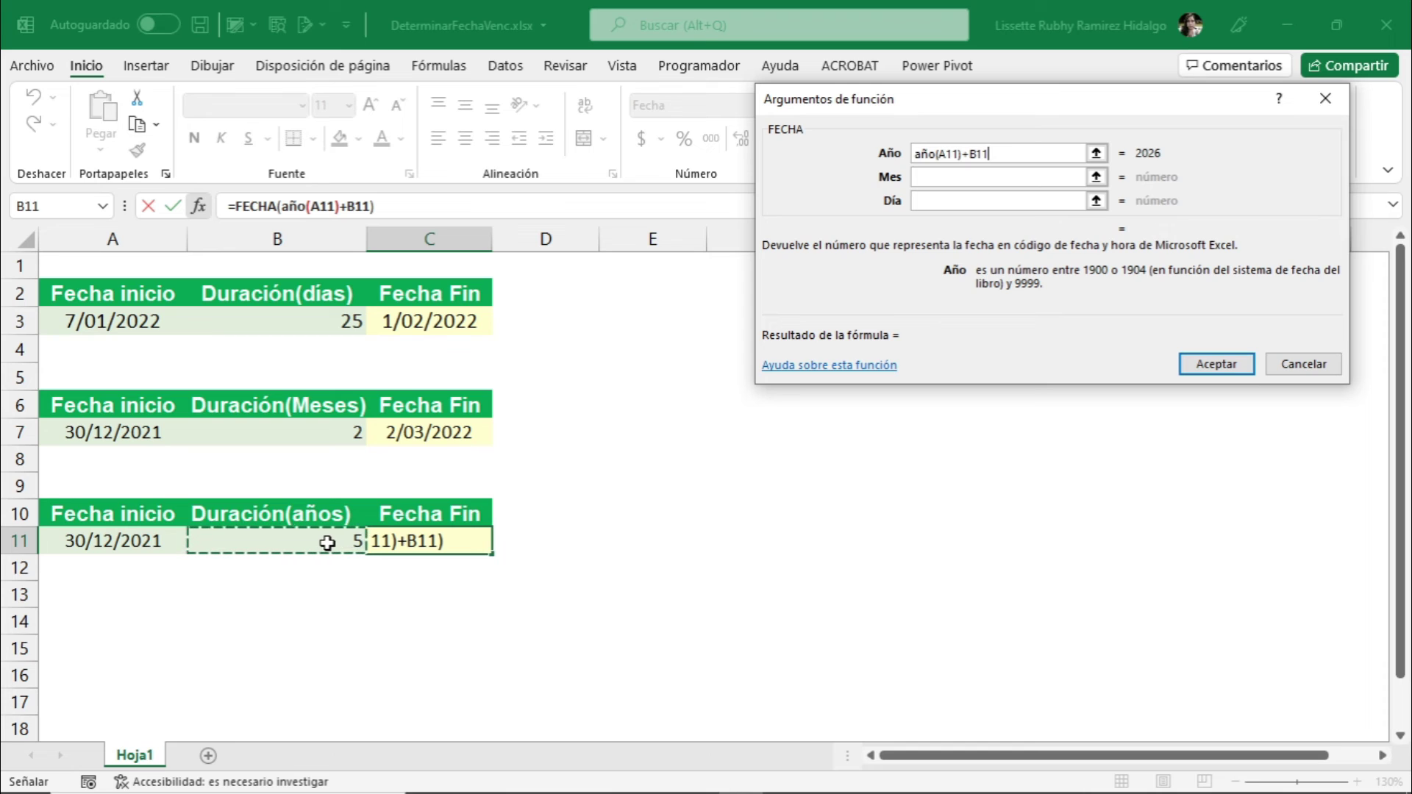
Enter mes(A11) as the Mes argument, evaluating to 12.
click(945, 179)
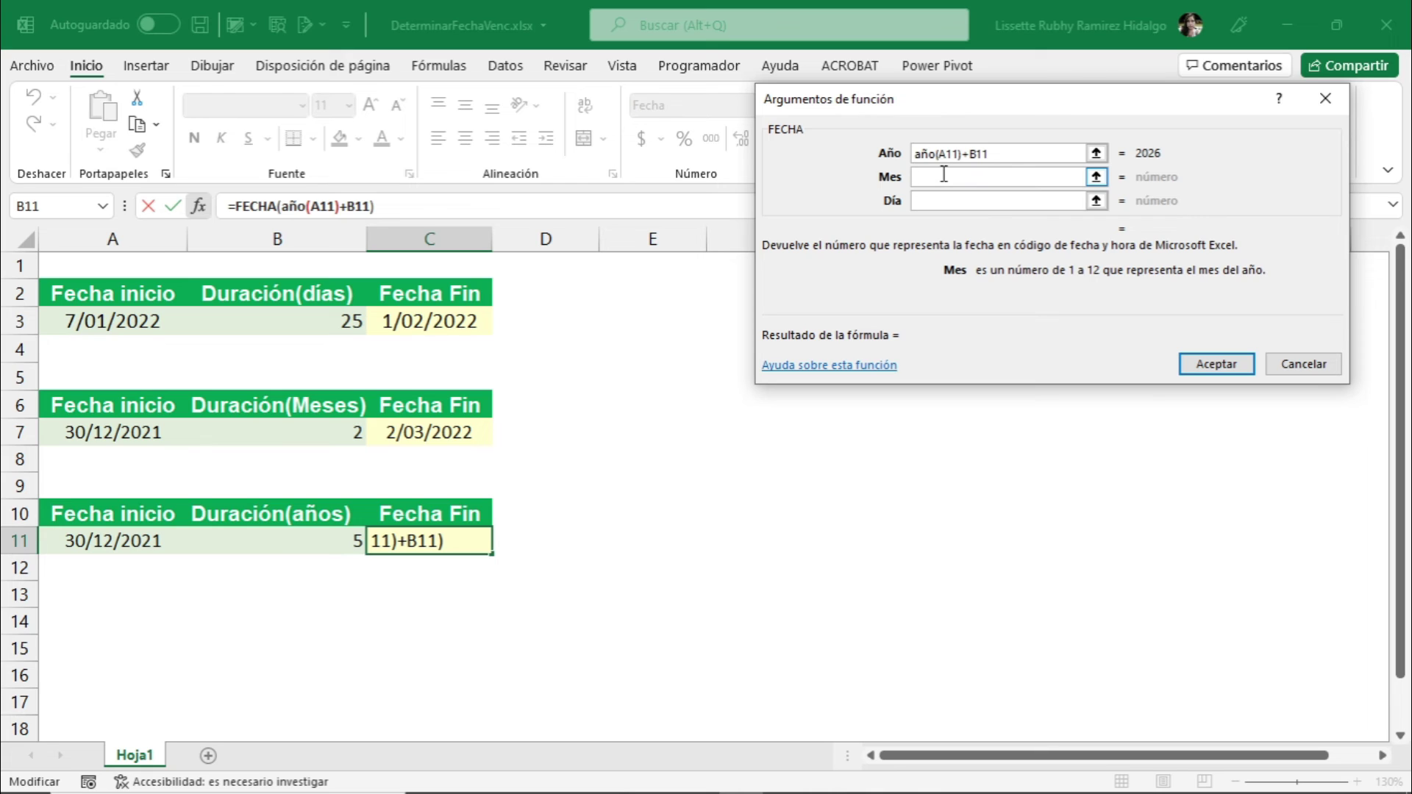
text(mes)
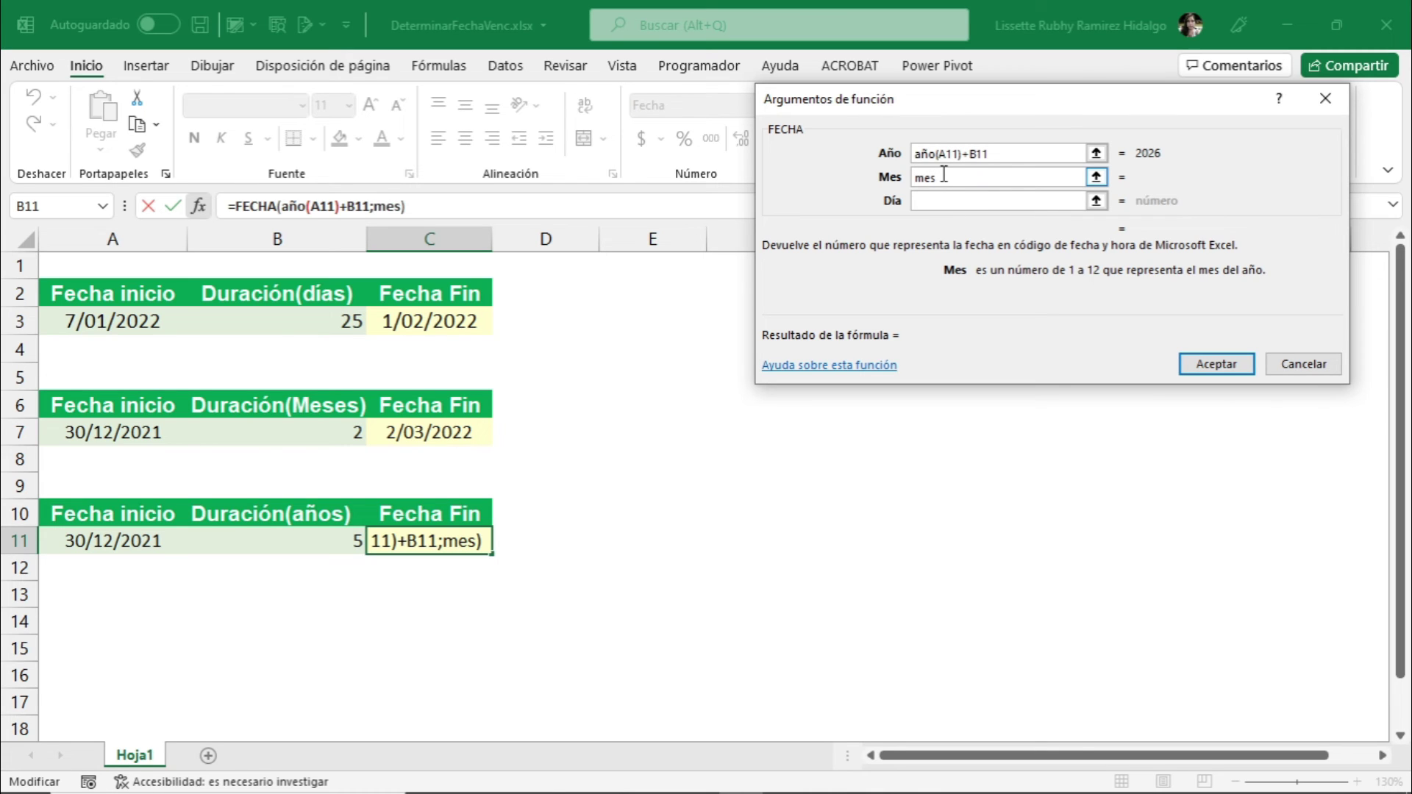
text(()
click(131, 545)
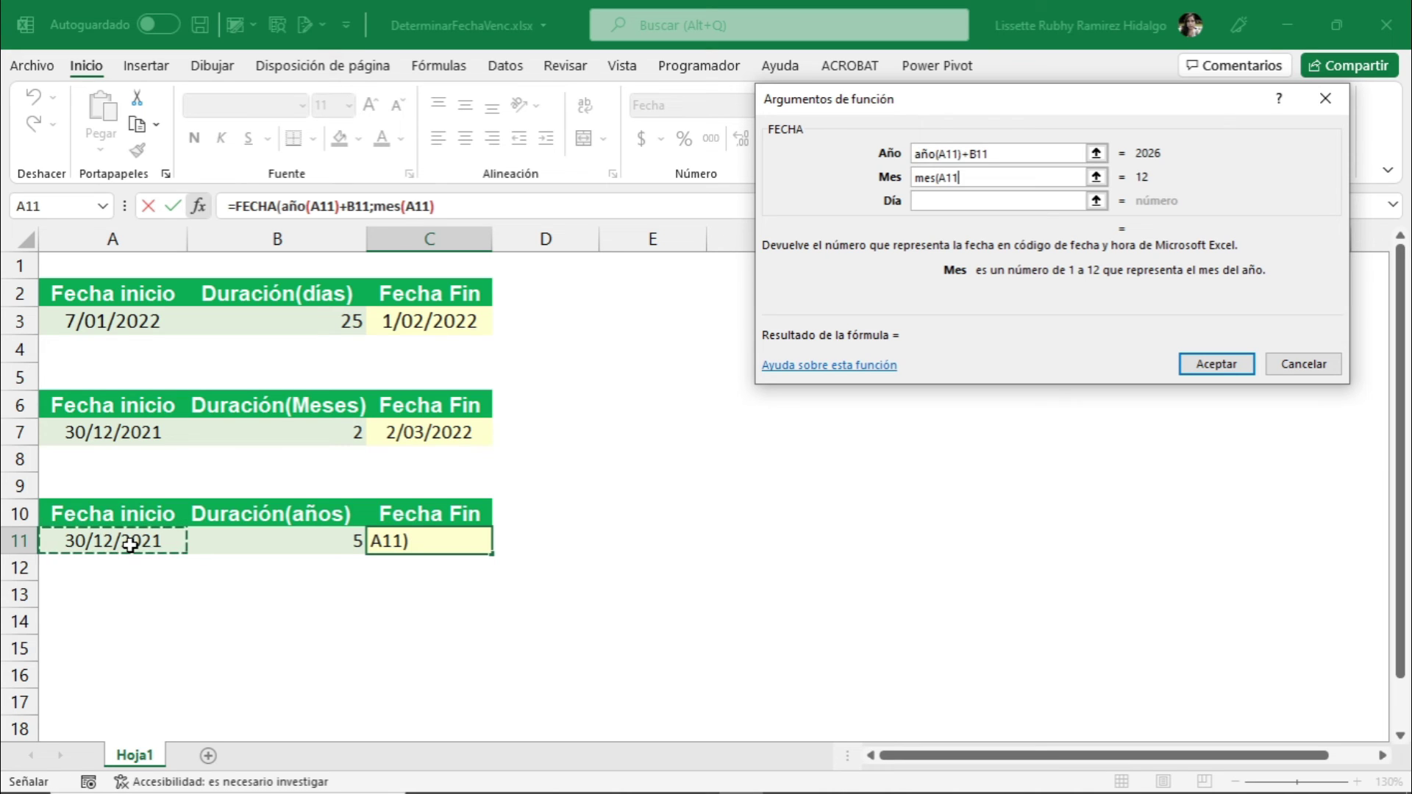
text())
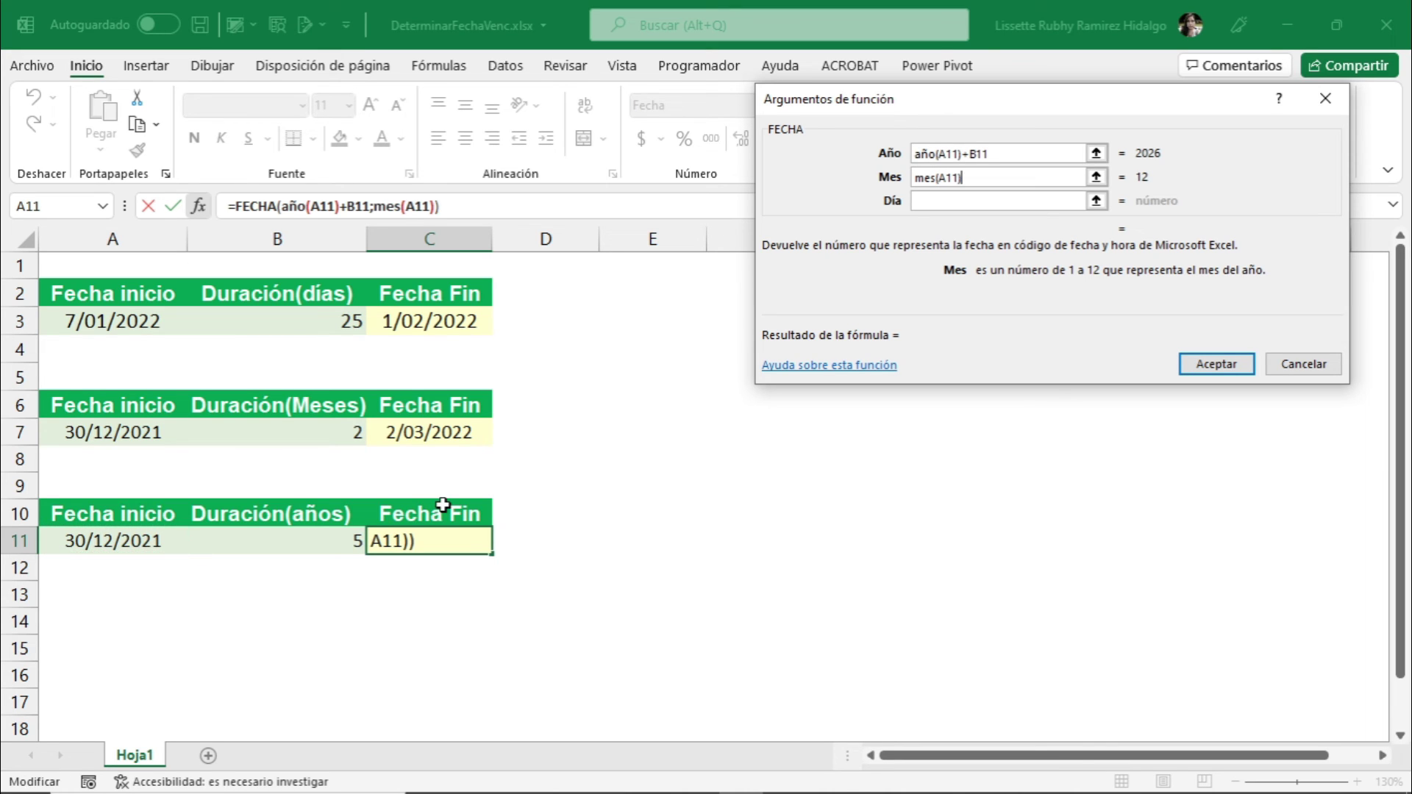
click(931, 201)
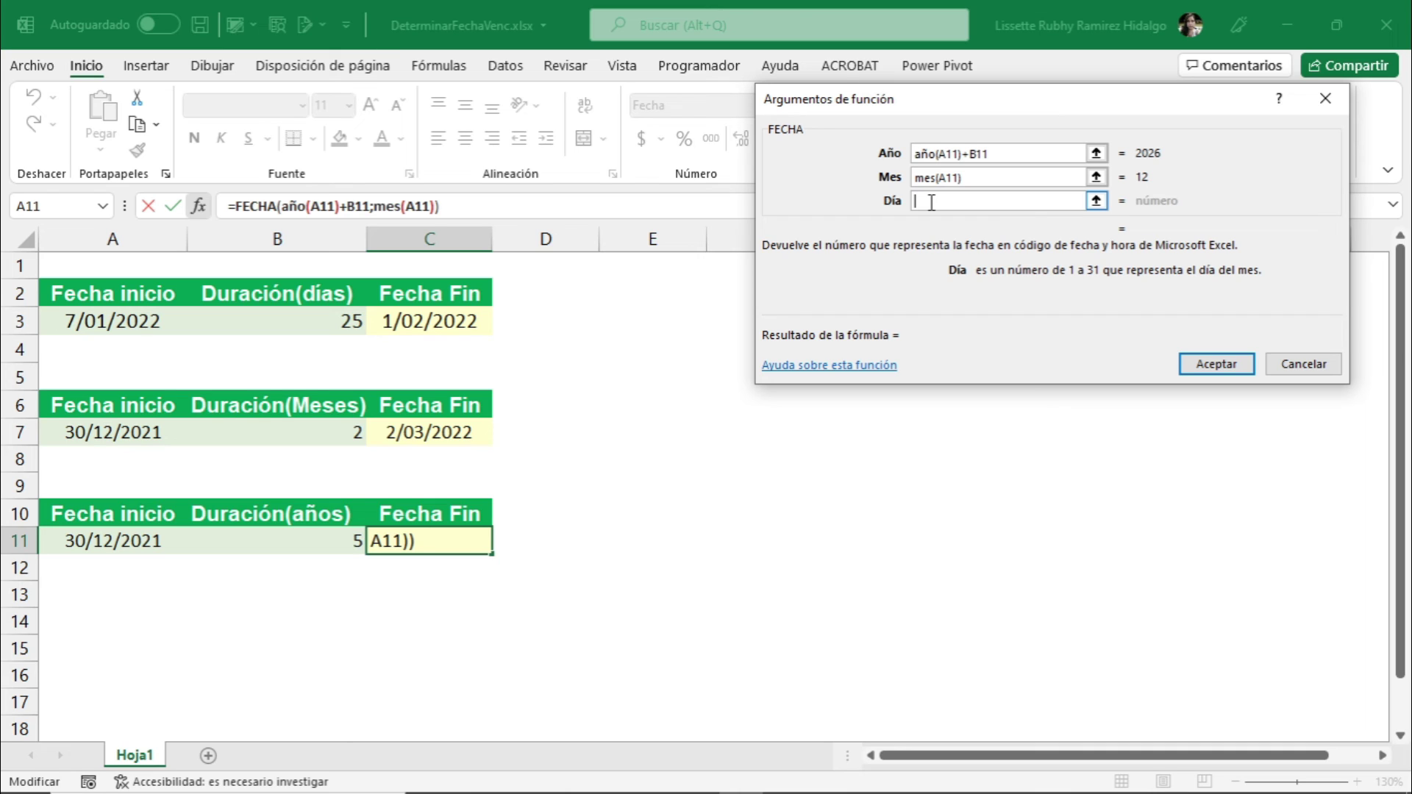
Fill Día with dia(A11) and confirm, so C11 shows 30/12/2026.
text(di)
text(a()
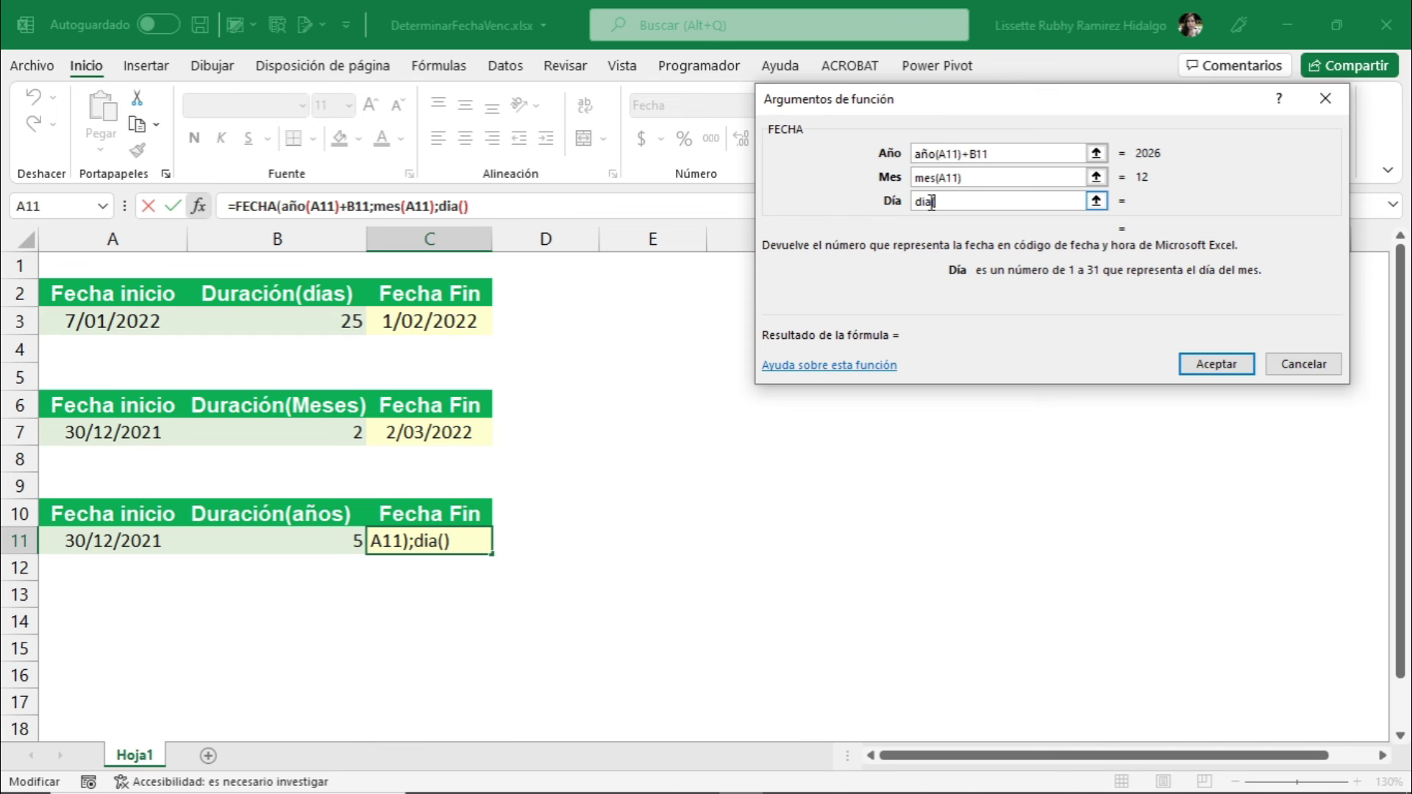
click(124, 546)
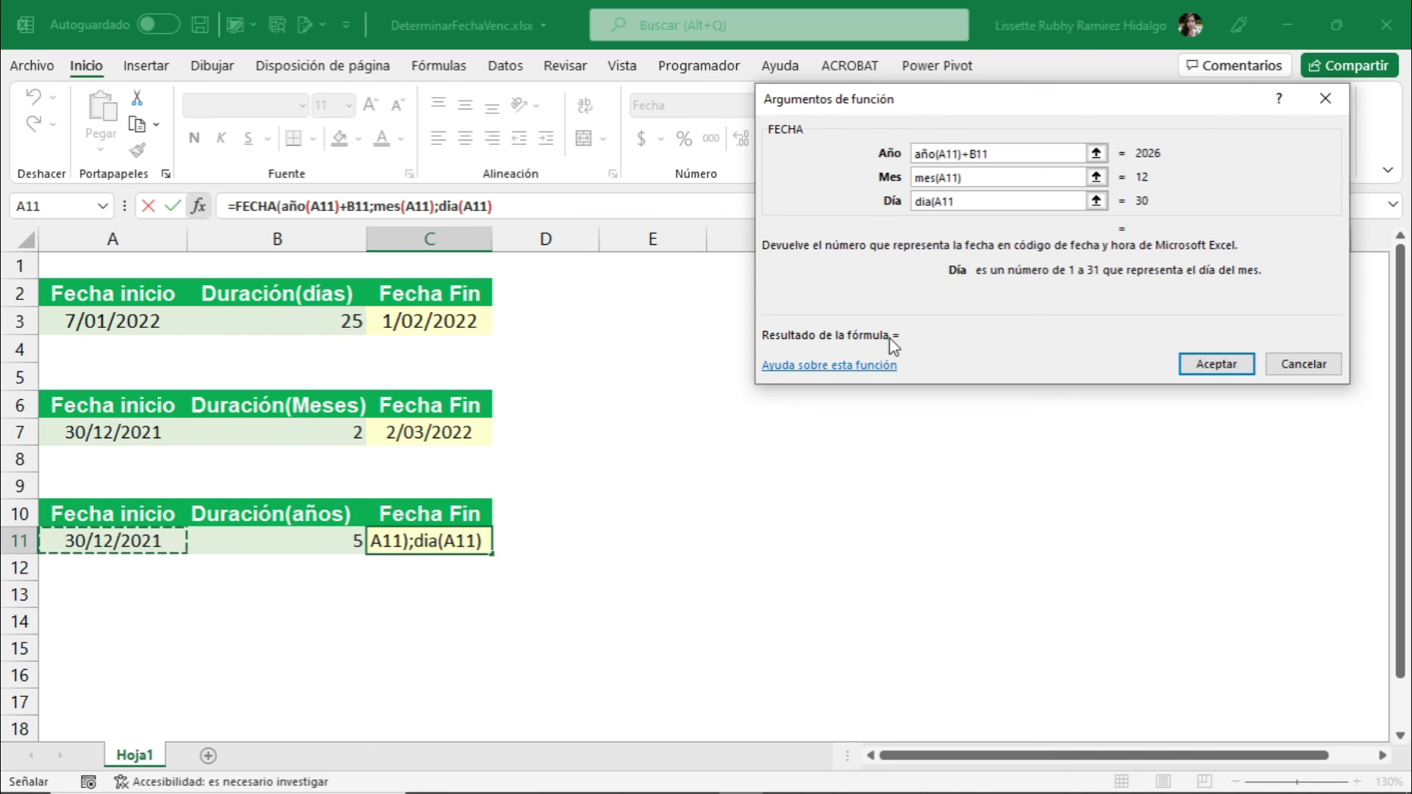
text())
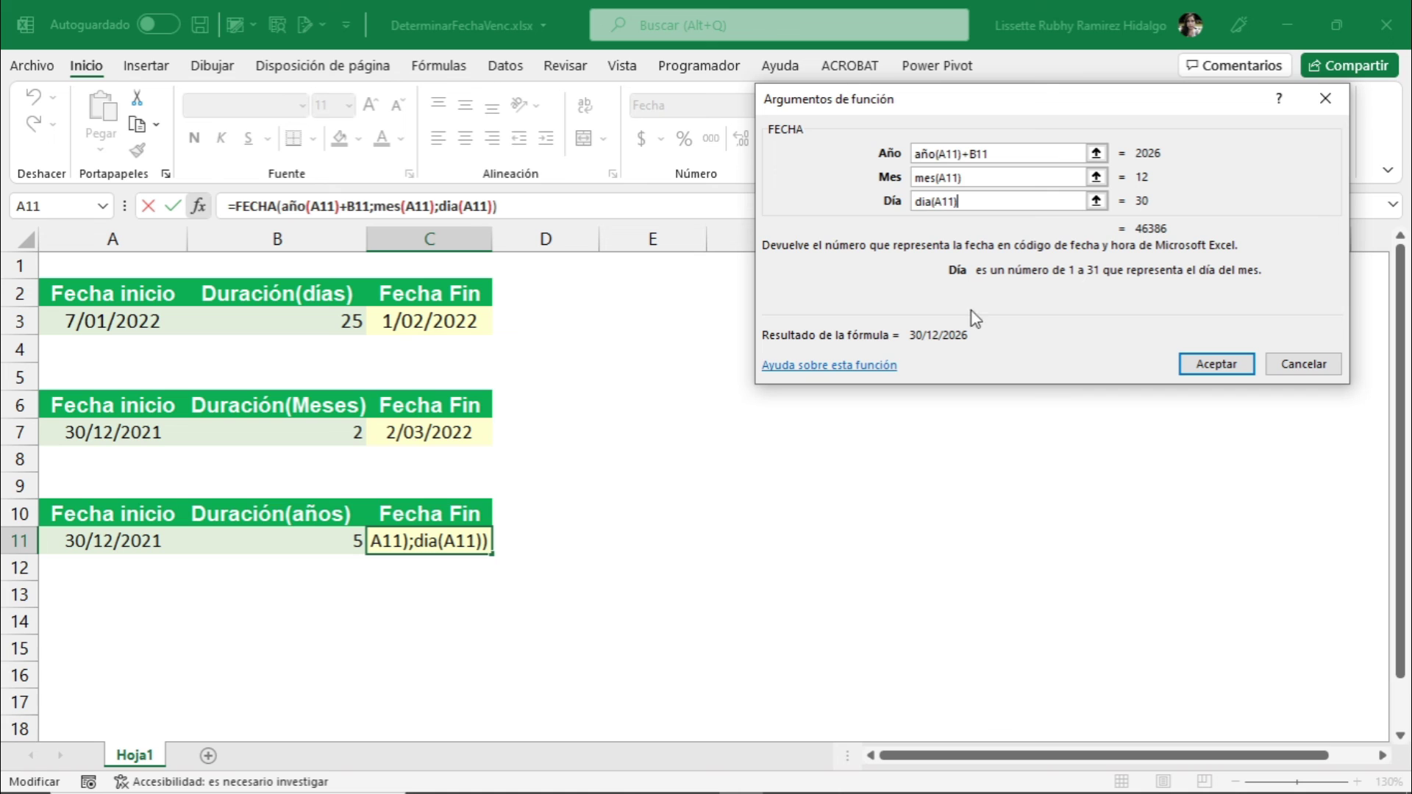
click(1229, 372)
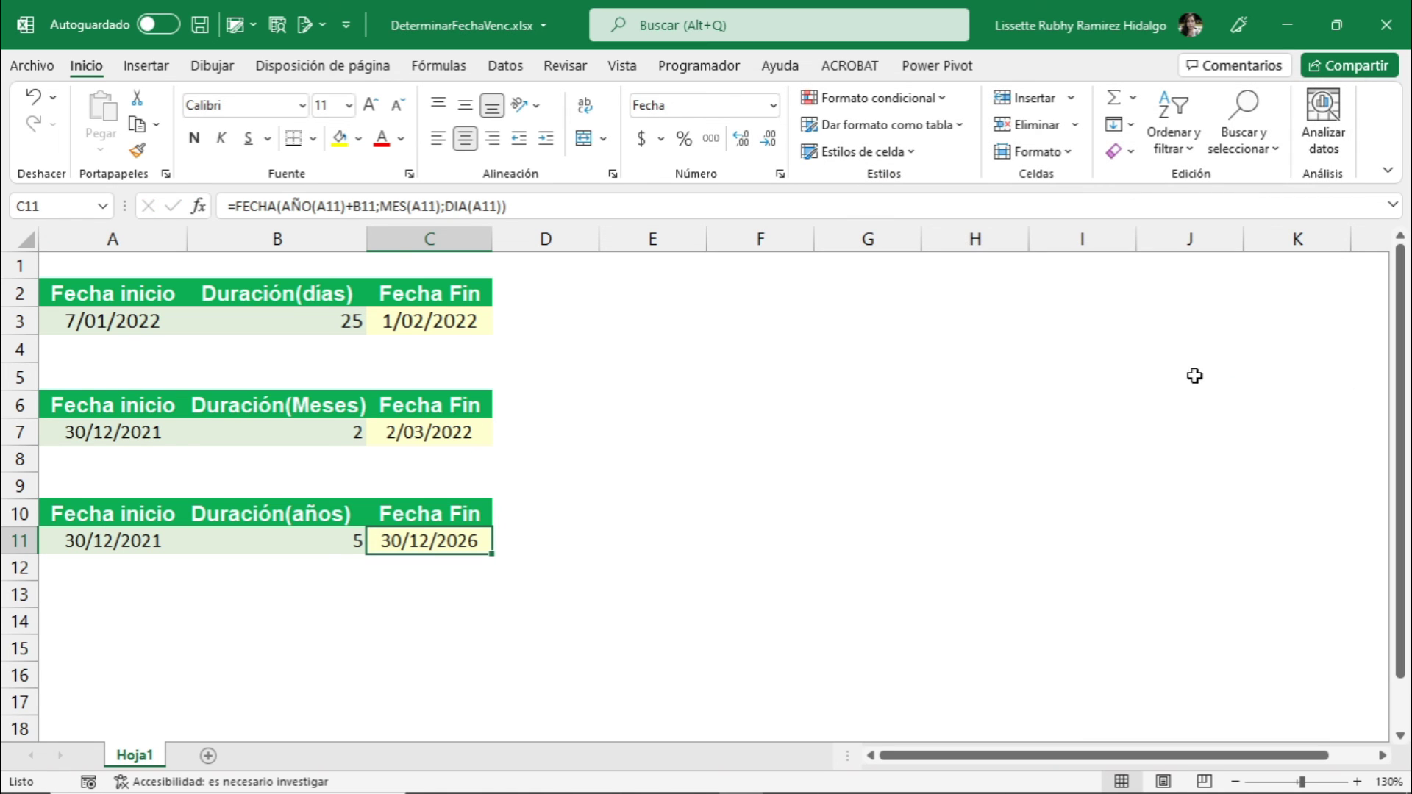